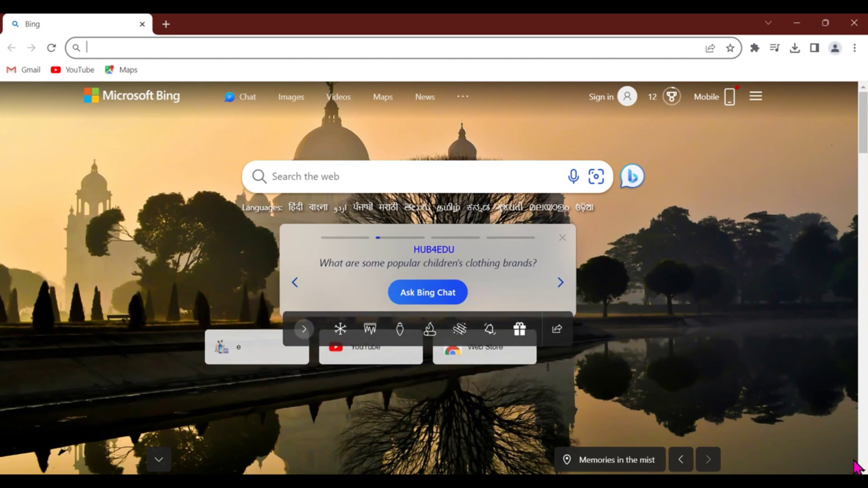
type("www.gg")
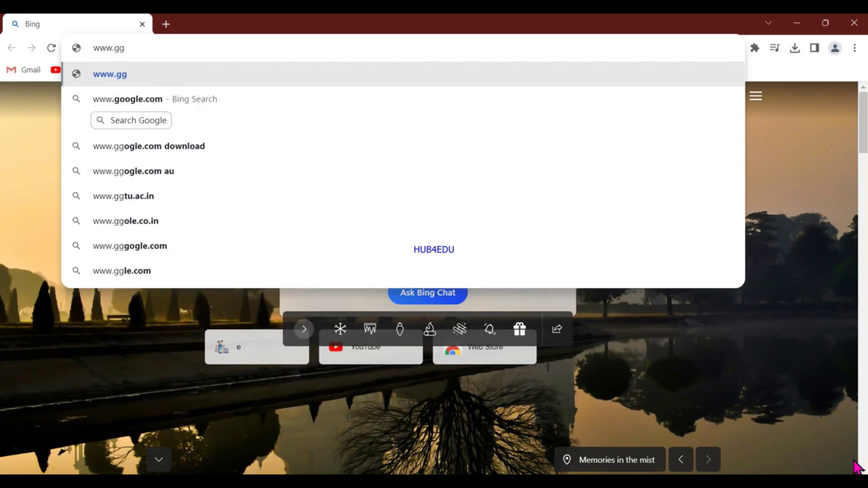
key("BackSpace")
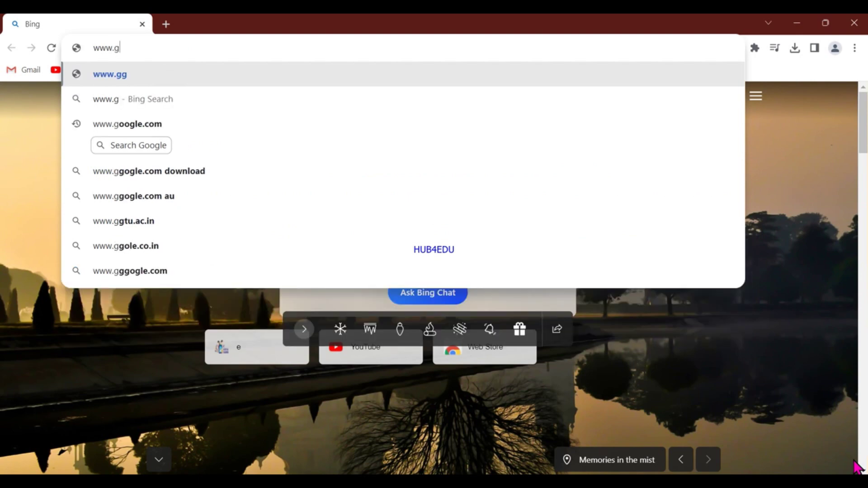
type("oogle")
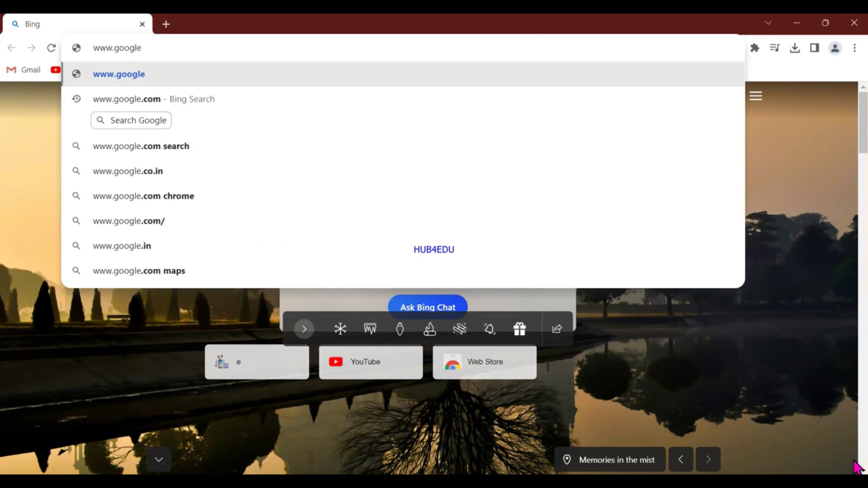
type(".com")
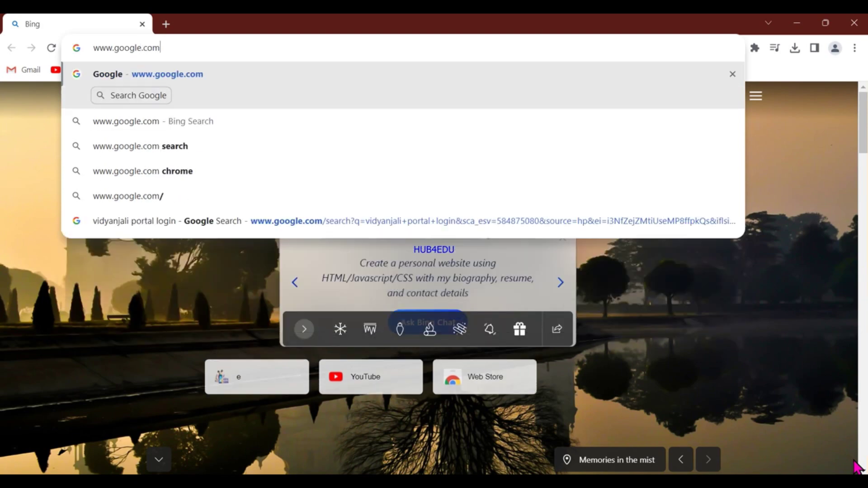
key("Return")
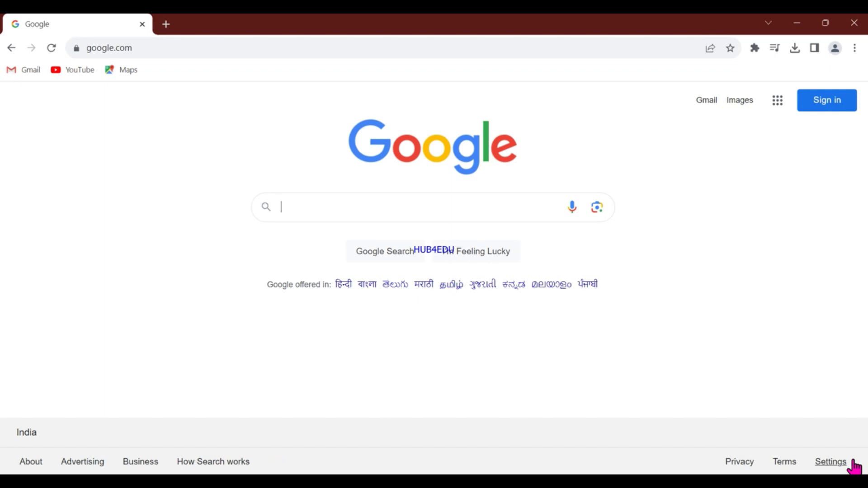
Search Google for 'vidyanjali portal login' using the suggestion
type("vidy")
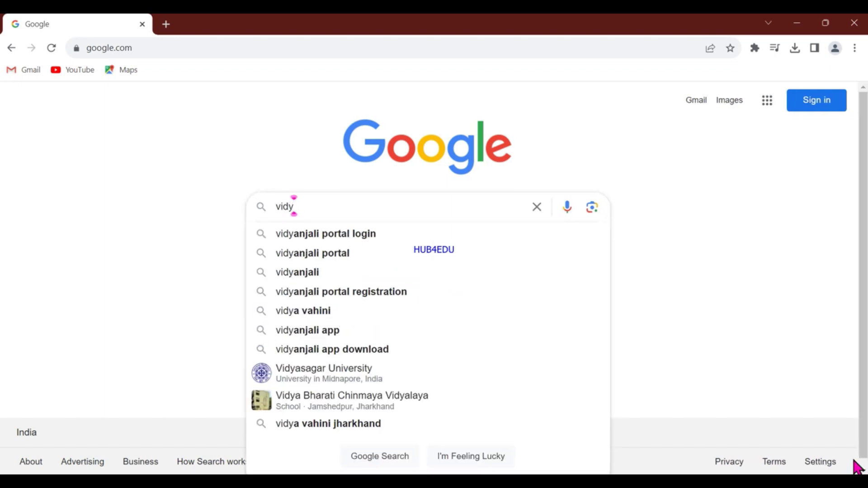
key("Down")
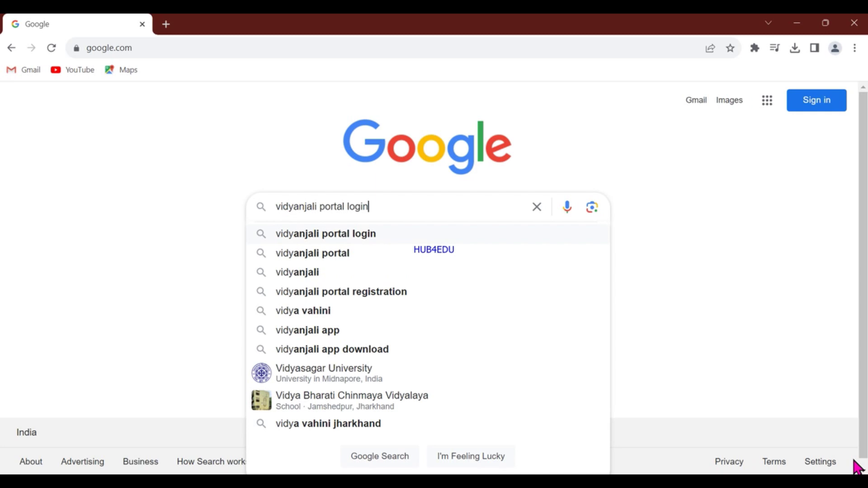
key("Return")
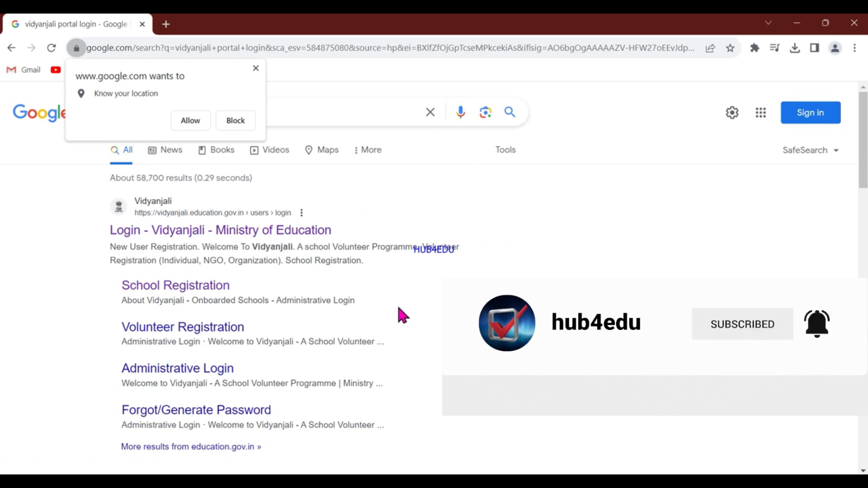
Allow location, open the 'Login - Vidyanjali' result and zoom the page to 90%
left_click(190, 126)
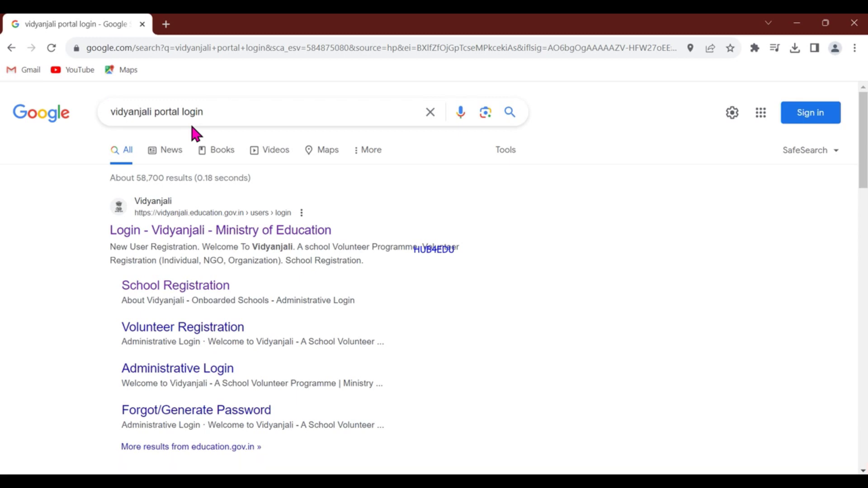
left_click(216, 236)
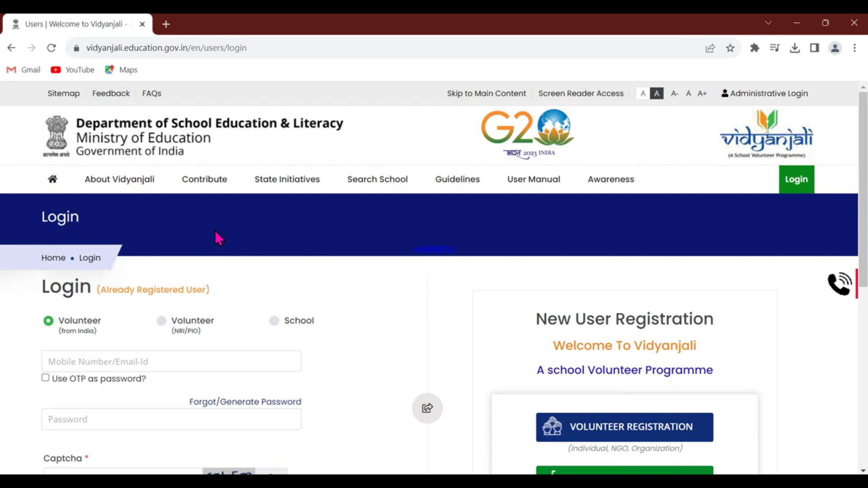
key("ctrl+minus")
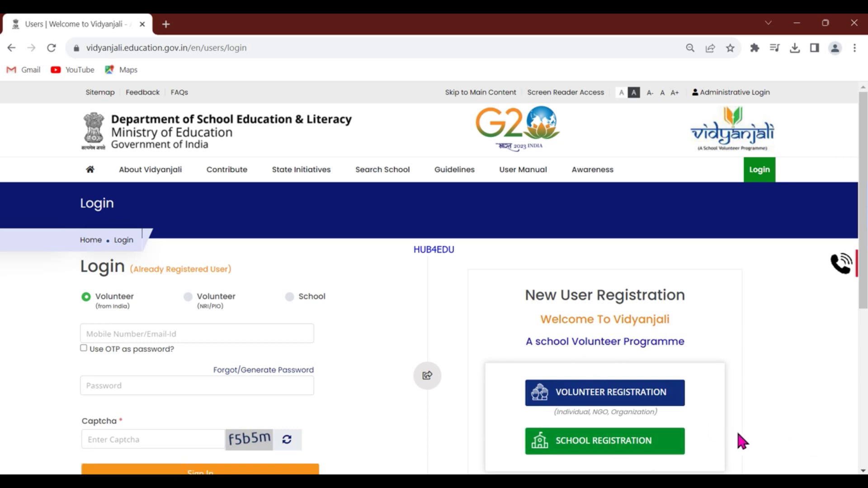
Under School Registration, submit the school's UDISE code with the displayed captcha
left_click(646, 445)
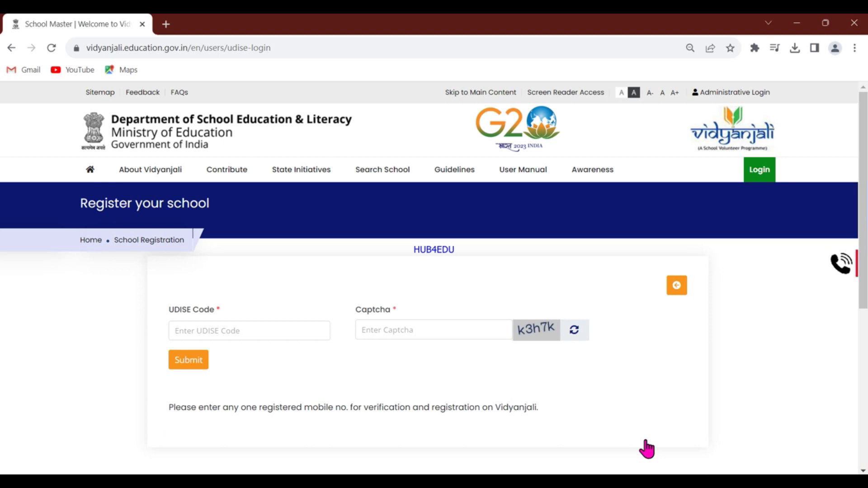
left_click(266, 335)
type("2012030")
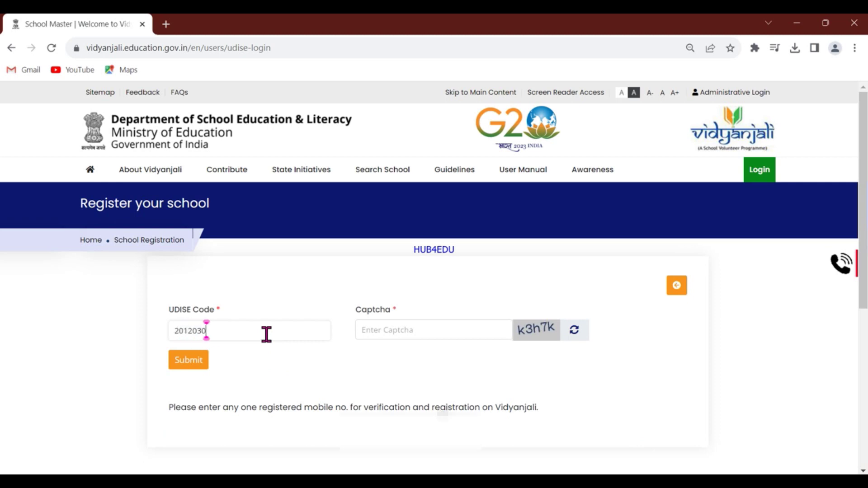
type("4220")
left_click(393, 330)
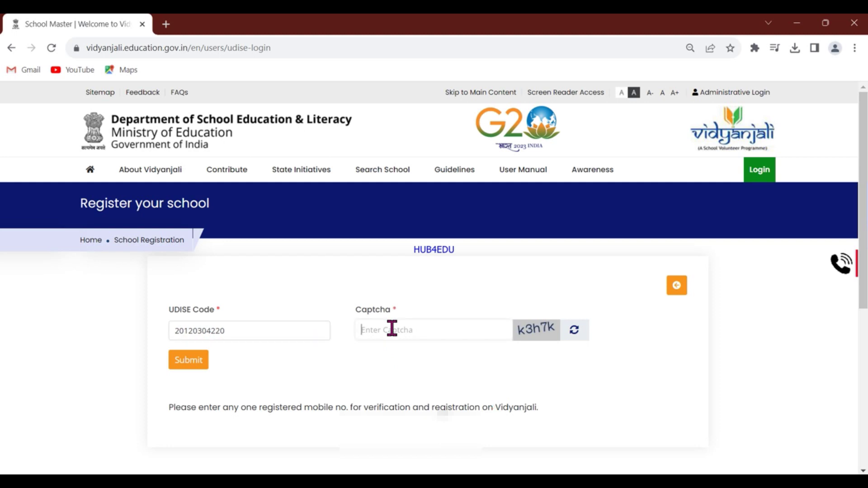
type("k3h7k")
left_click(190, 364)
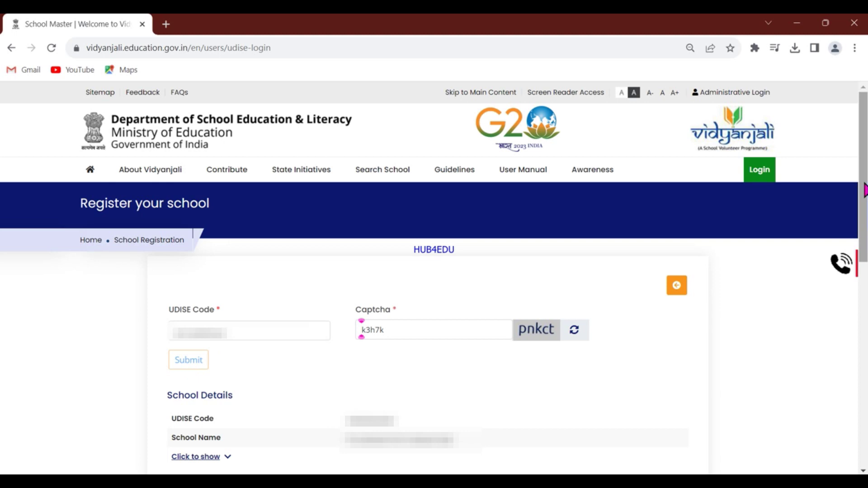
left_click_drag(864, 189, 861, 287)
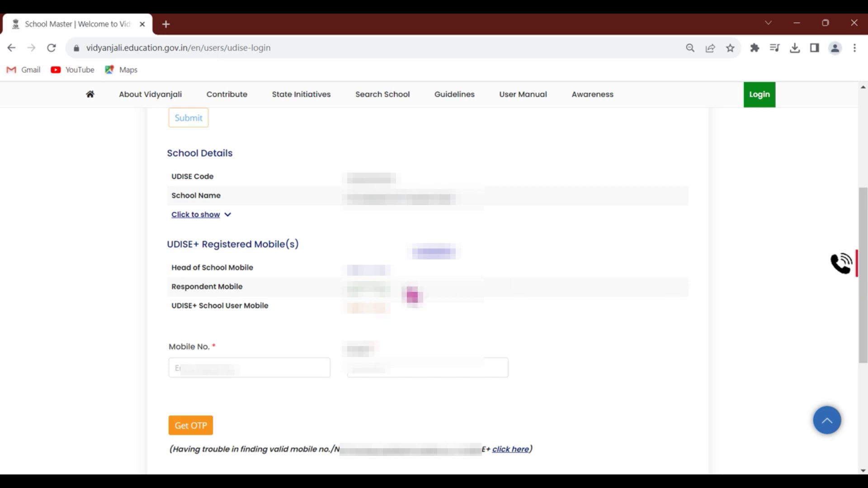
left_click(199, 215)
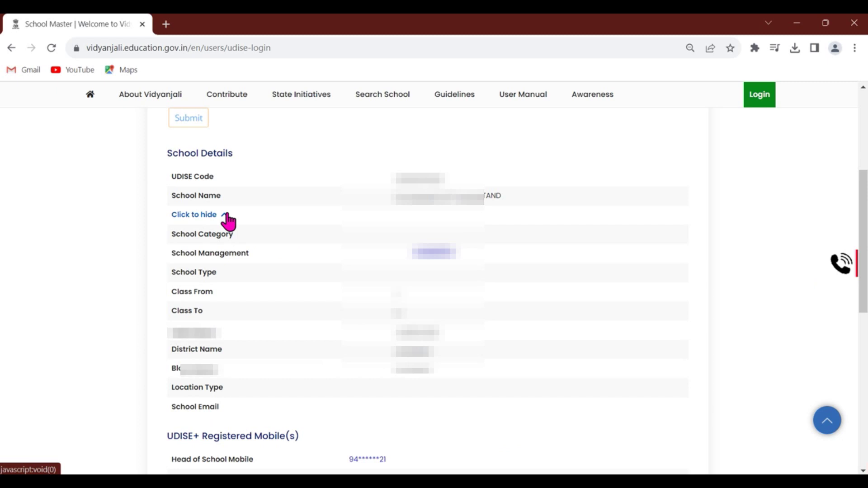
left_click(225, 216)
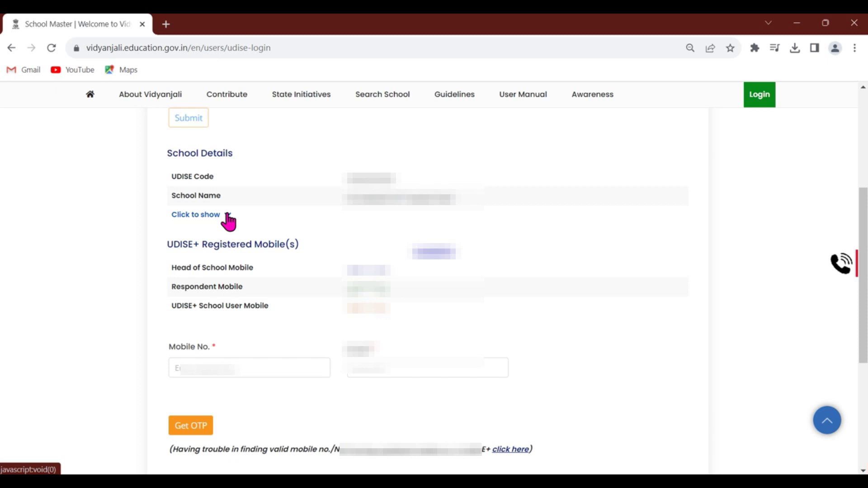
Enter a mobile number, request an OTP and scroll to the mobile/UDISE mismatch error
left_click(197, 367)
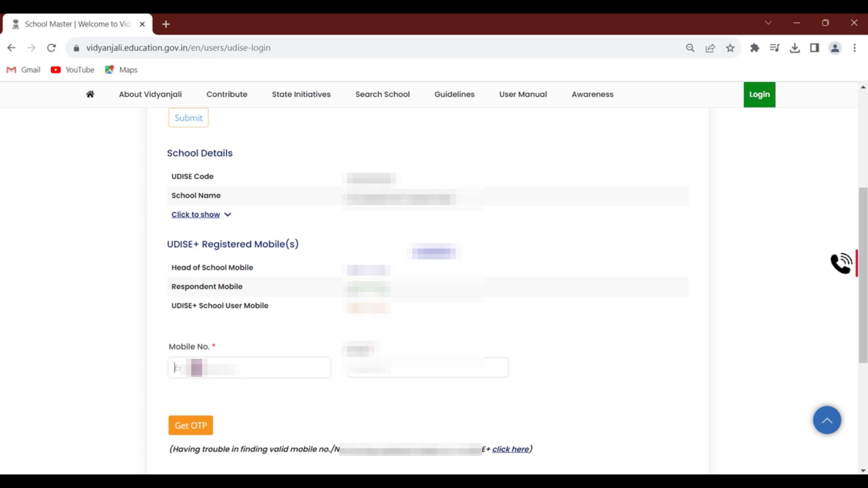
type("6")
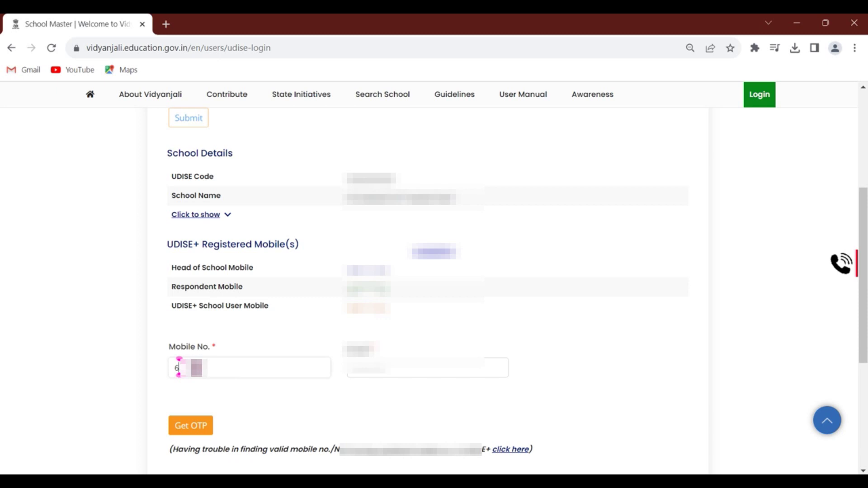
type("2?????")
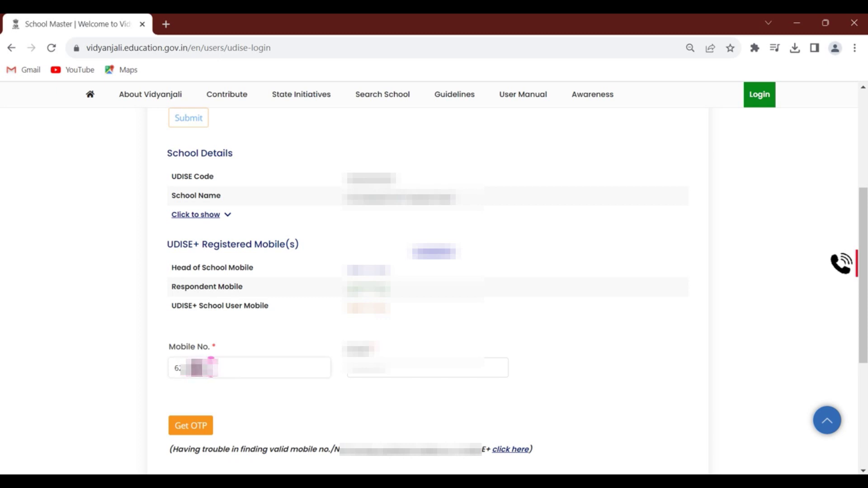
left_click(370, 365)
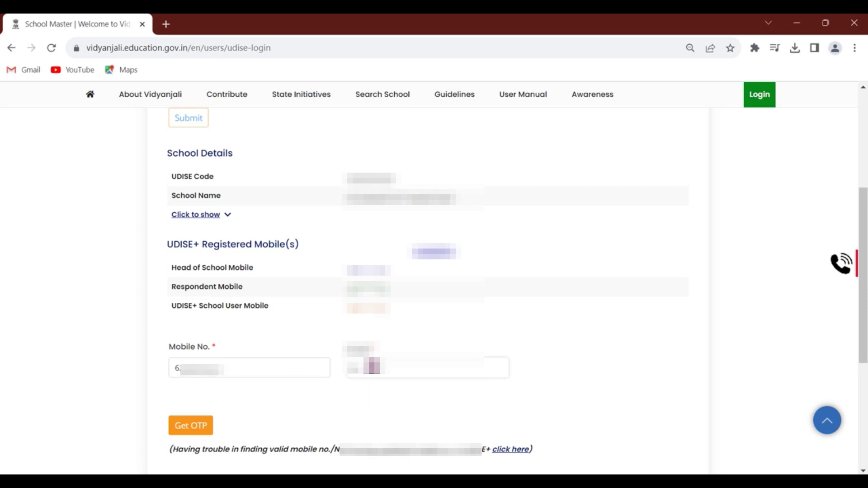
left_click(369, 367)
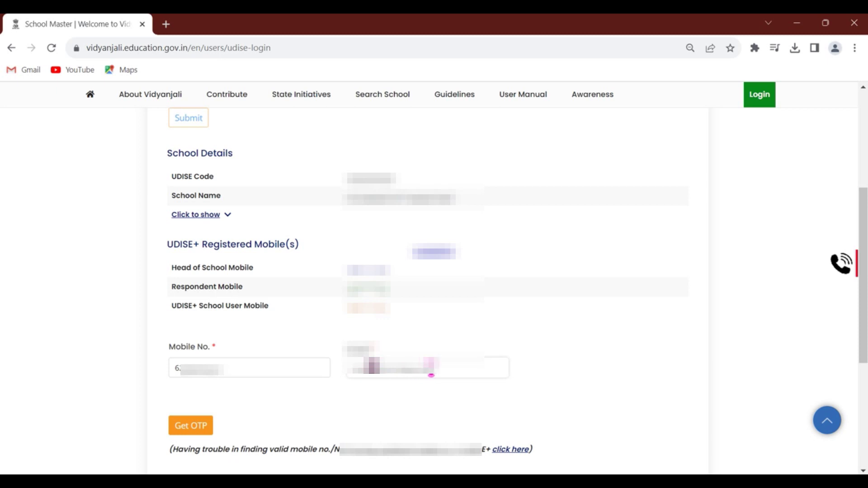
left_click(198, 429)
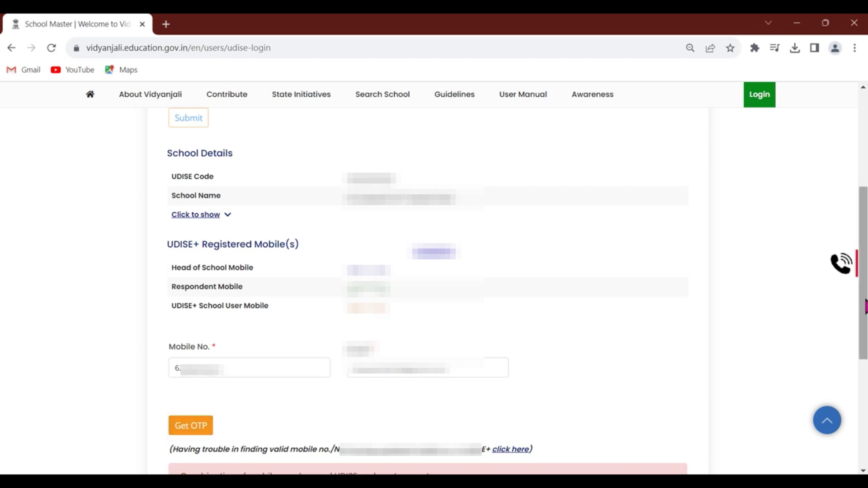
left_click_drag(864, 306, 864, 326)
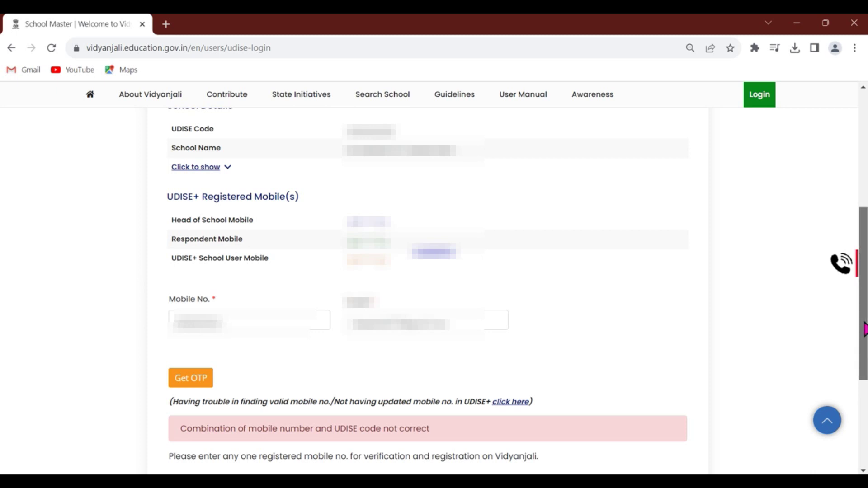
left_click_drag(864, 329, 864, 350)
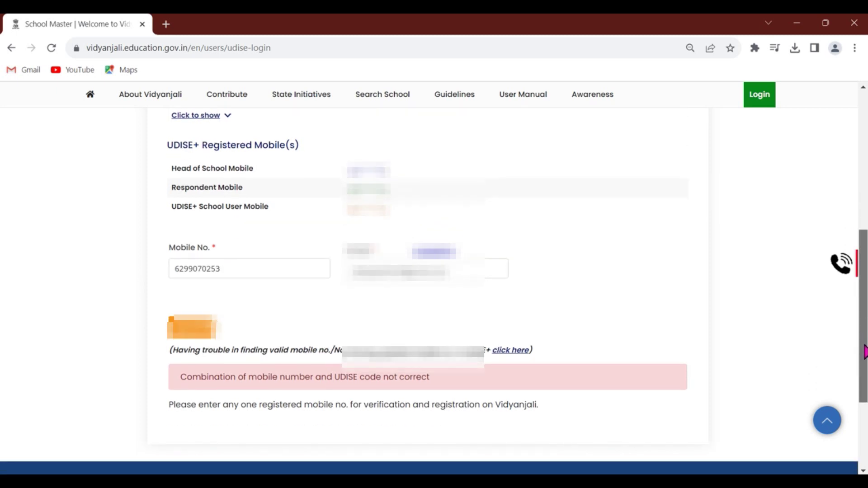
left_click_drag(864, 352, 860, 311)
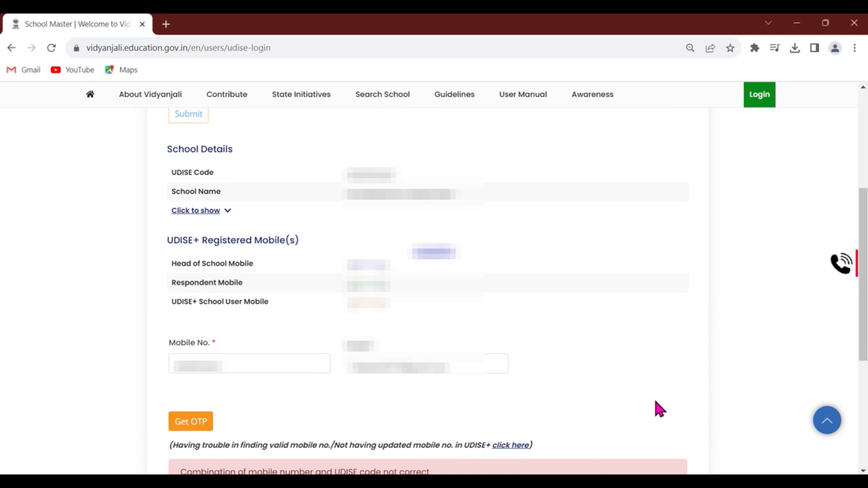
Bring up the screen recorder from the system tray and hide it again
left_click(707, 482)
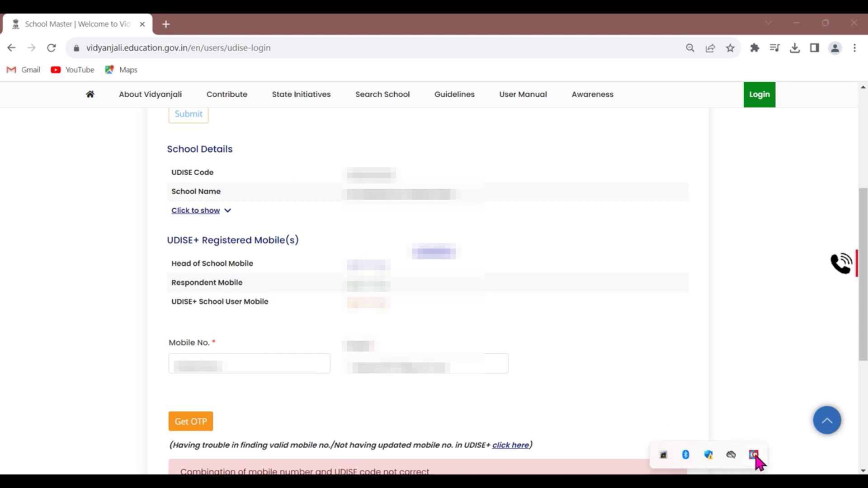
left_click(753, 456)
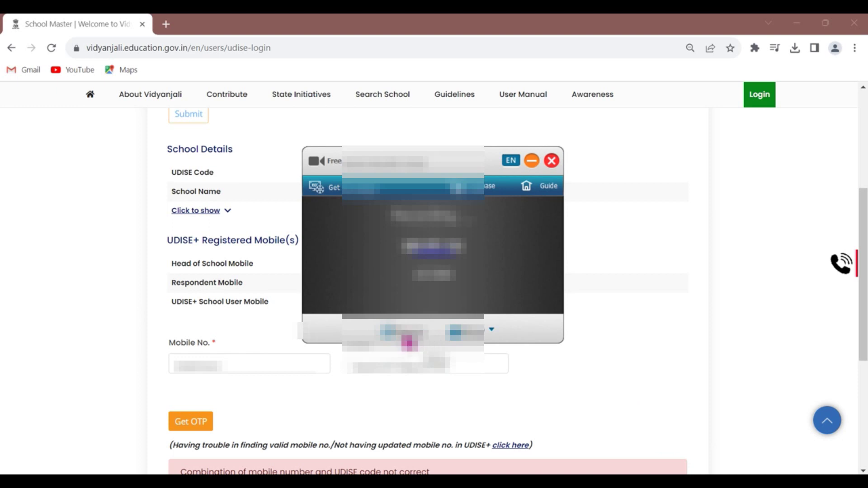
left_click(531, 160)
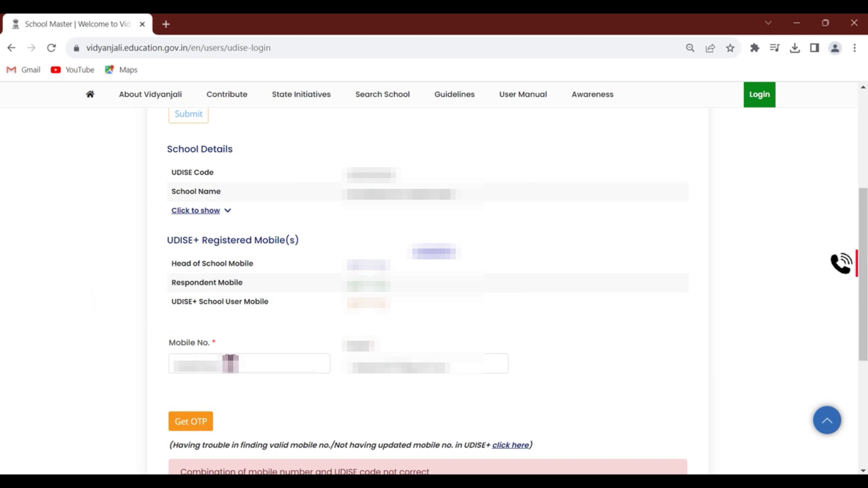
Replace the mobile number with the registered one and request an OTP
left_click_drag(229, 364, 155, 349)
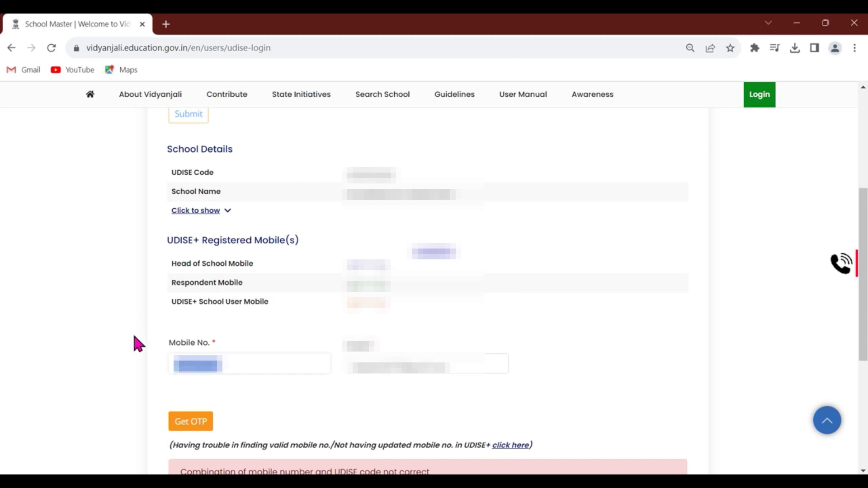
type("987")
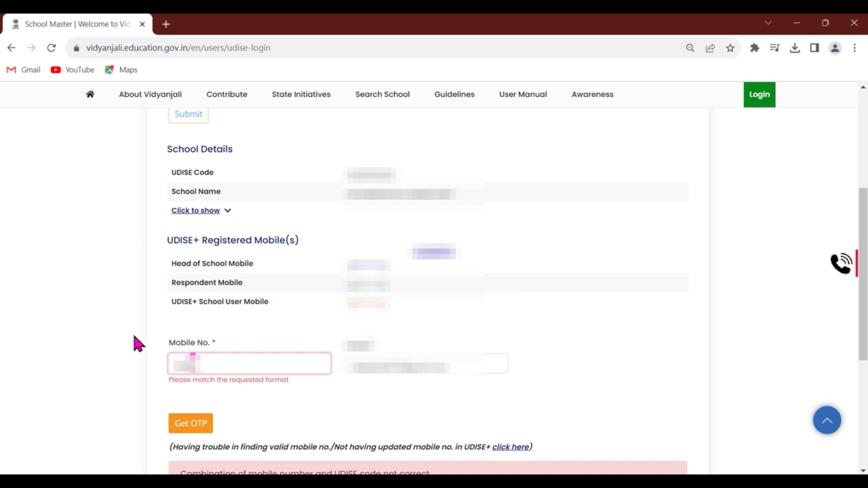
type("54321")
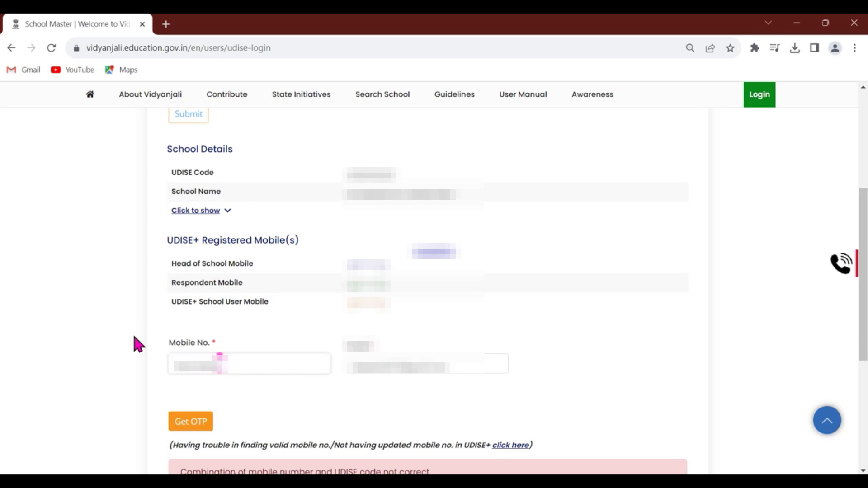
left_click(190, 425)
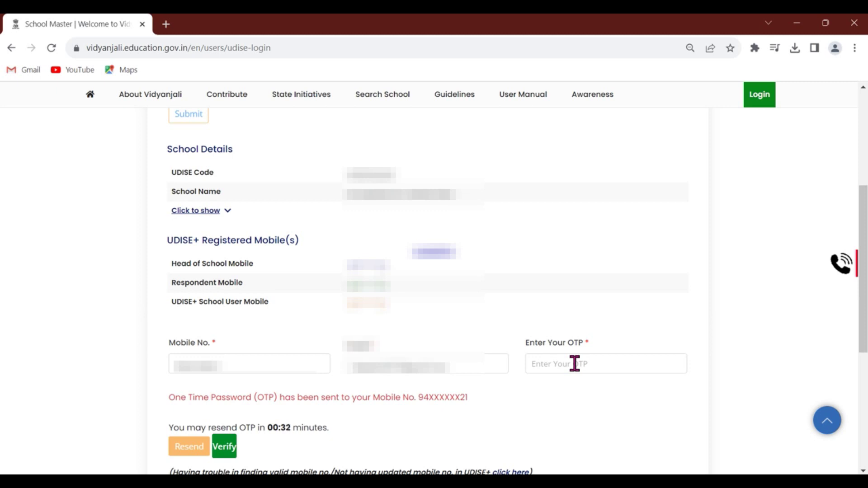
Enter the received OTP and verify it to complete school onboarding
left_click(574, 364)
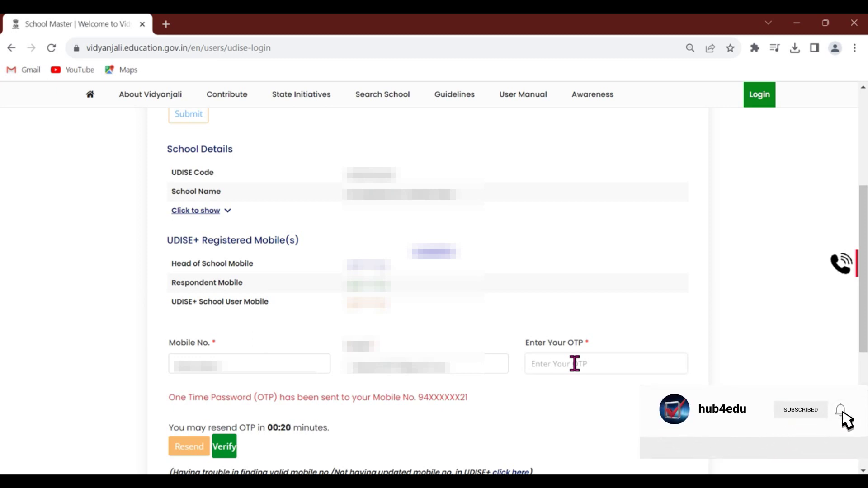
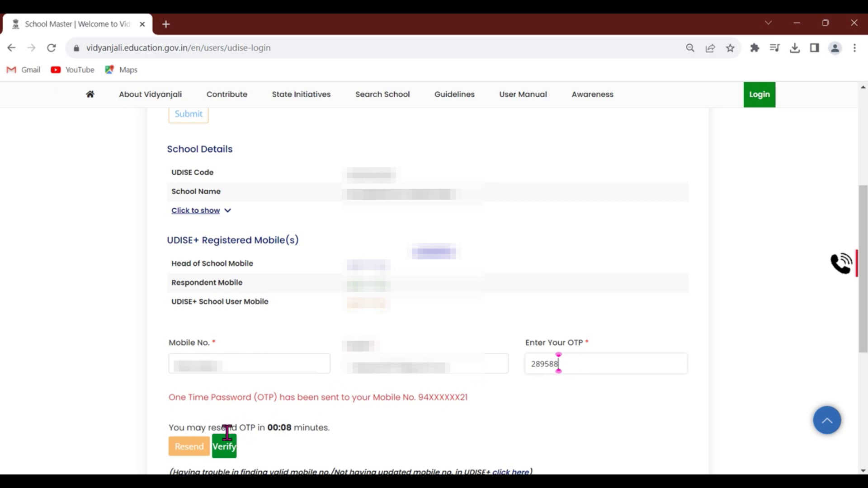
left_click(225, 453)
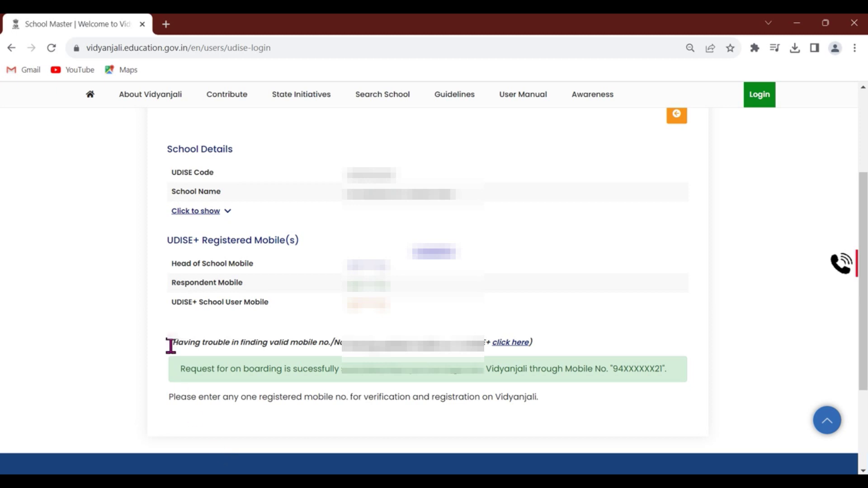
Open the Login page and choose School as the user type
left_click(765, 103)
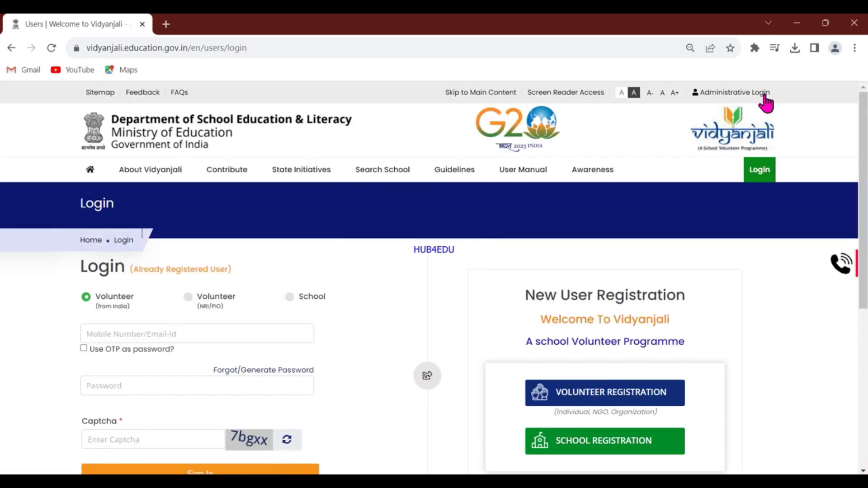
left_click(288, 297)
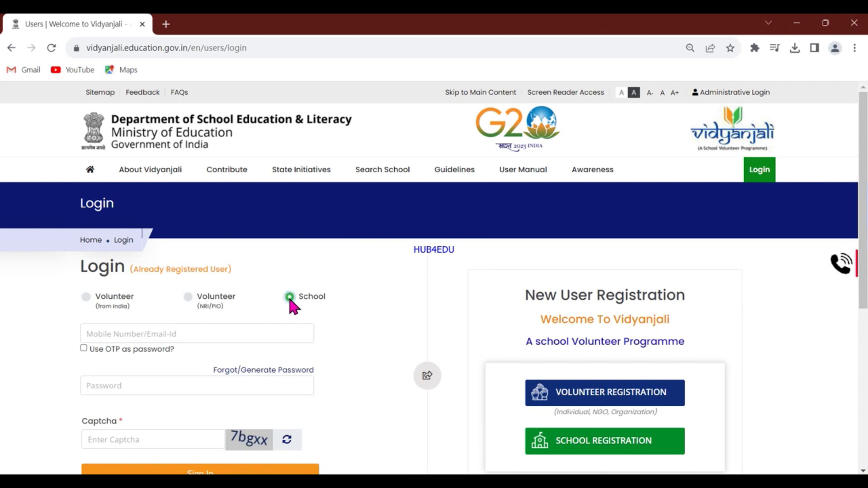
left_click(233, 330)
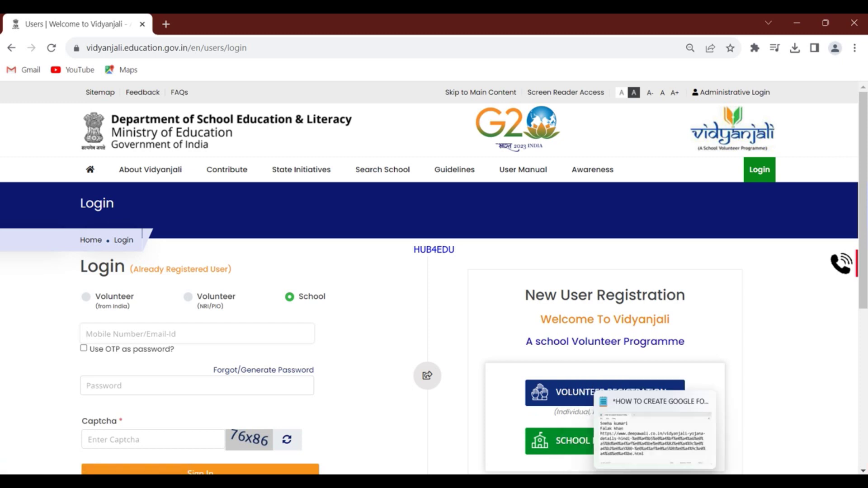
Pause the screen recording from the system tray recorder
mouse_move(505, 465)
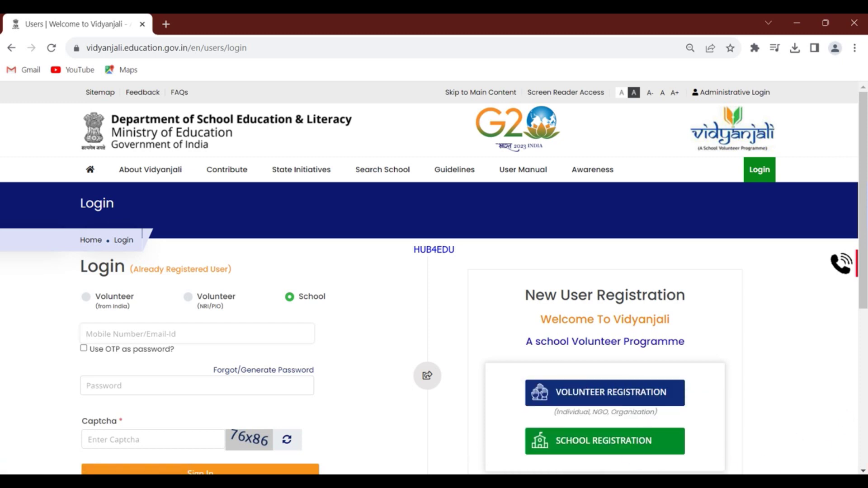
left_click(708, 481)
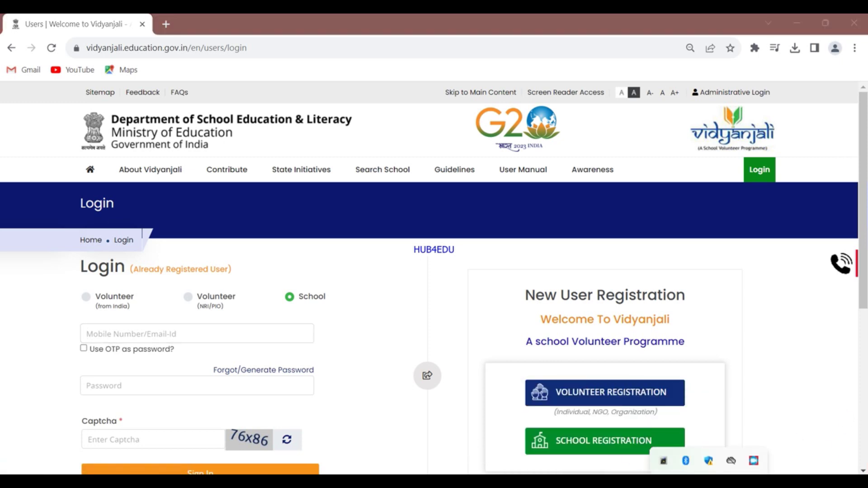
left_click(754, 460)
left_click(400, 330)
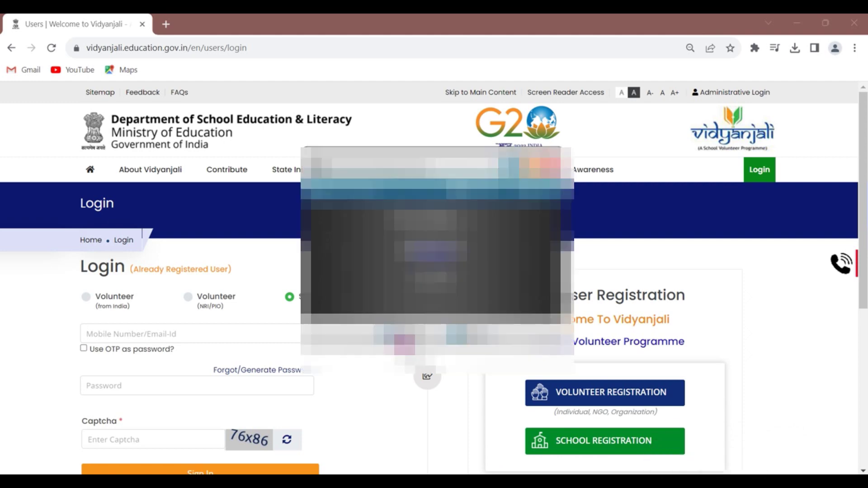
scroll(434, 278, "down", 1)
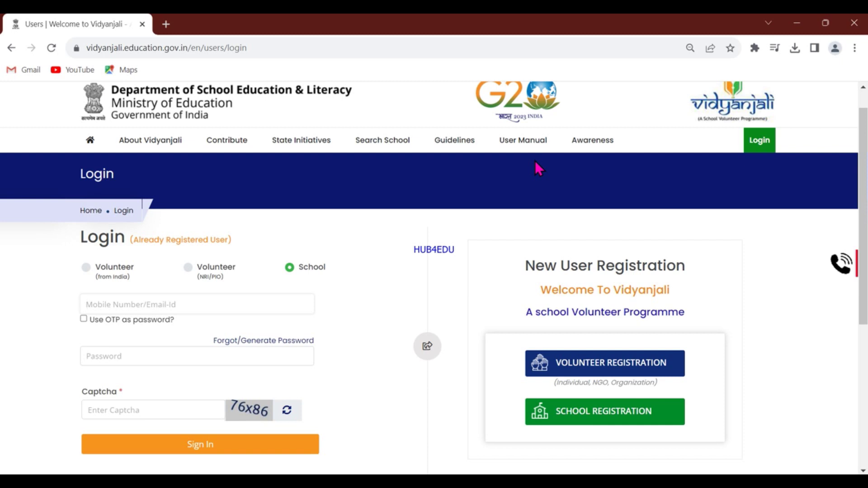
Switch to OTP login, then reload the page and reselect School
left_click(84, 318)
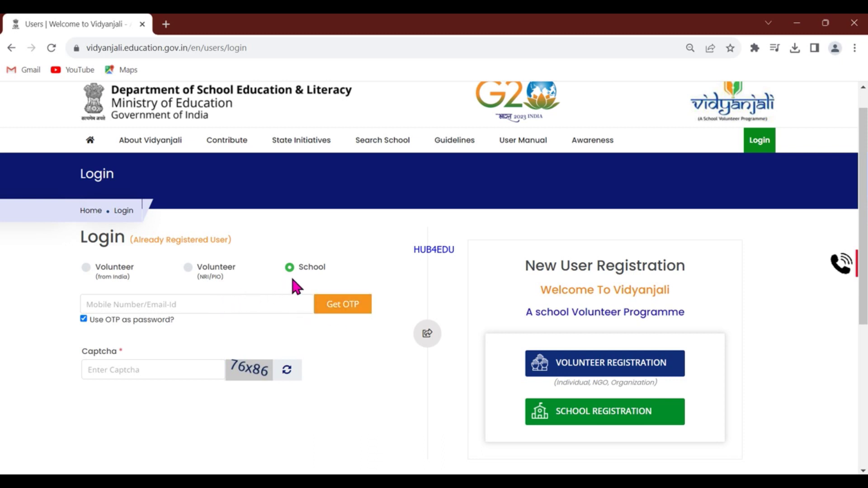
left_click(51, 48)
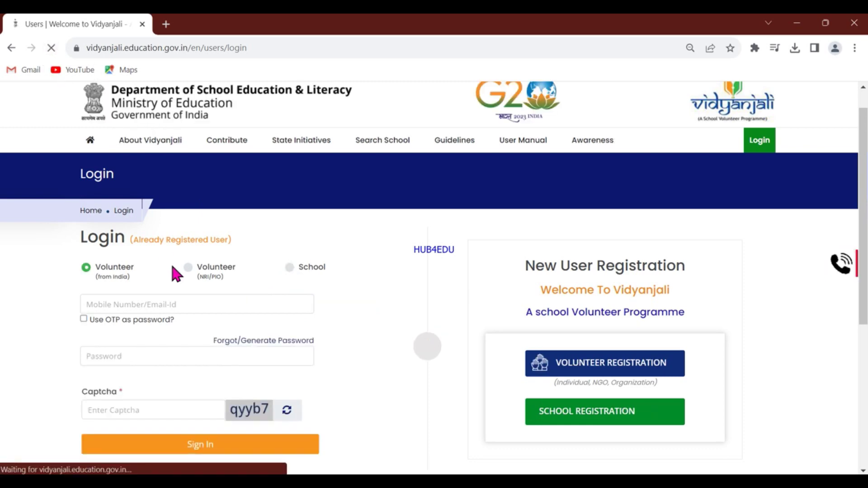
left_click(289, 268)
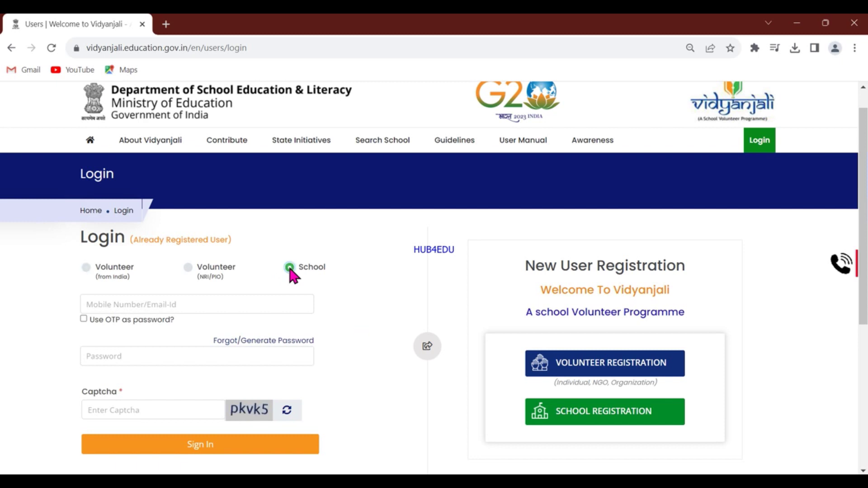
Open the Forgot/Generate Password page and enter the school's mobile number
left_click(260, 342)
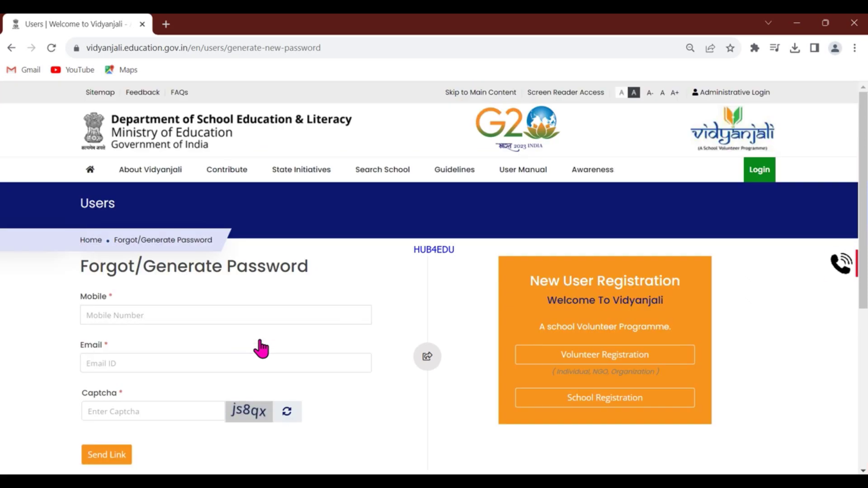
left_click(197, 315)
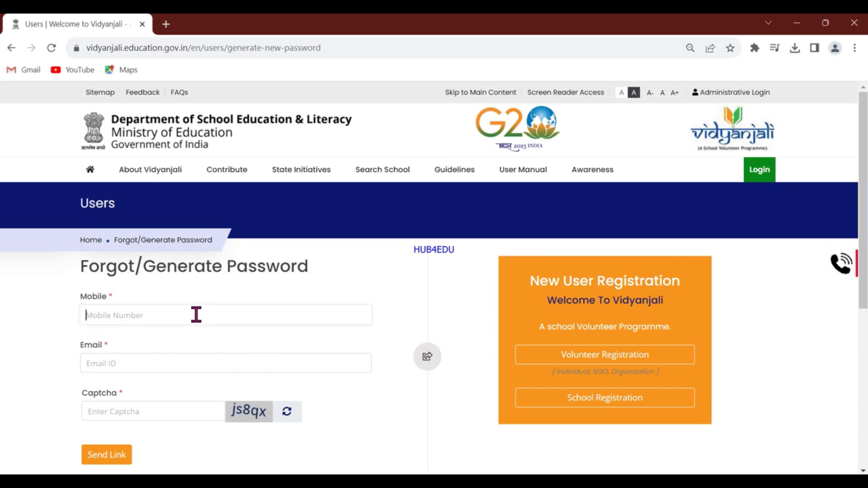
type("9876")
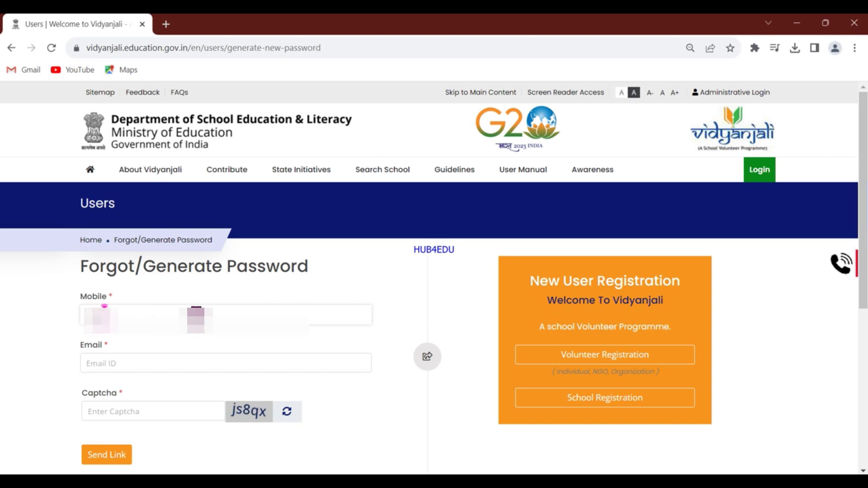
type("543210")
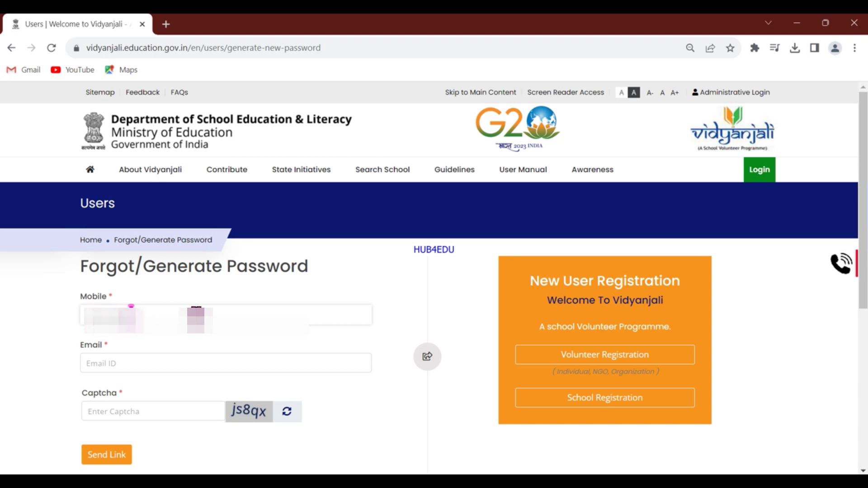
Move through the email and captcha fields, then reload the page for a new captcha
left_click(137, 356)
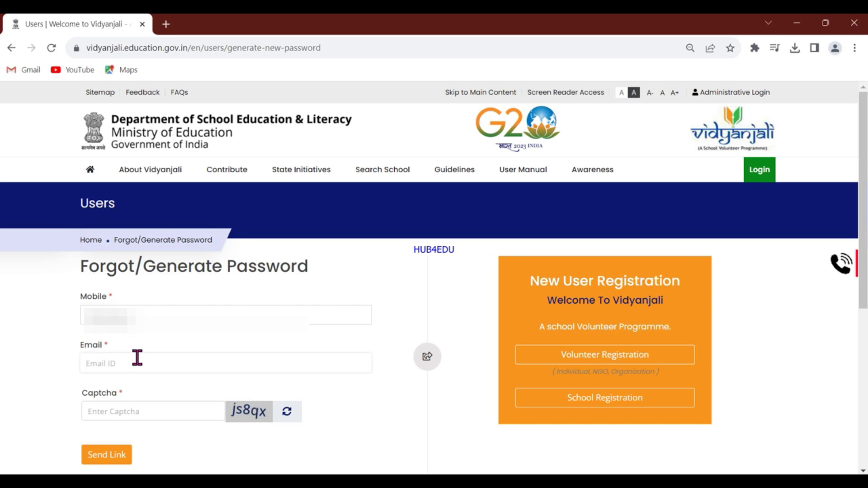
left_click(123, 411)
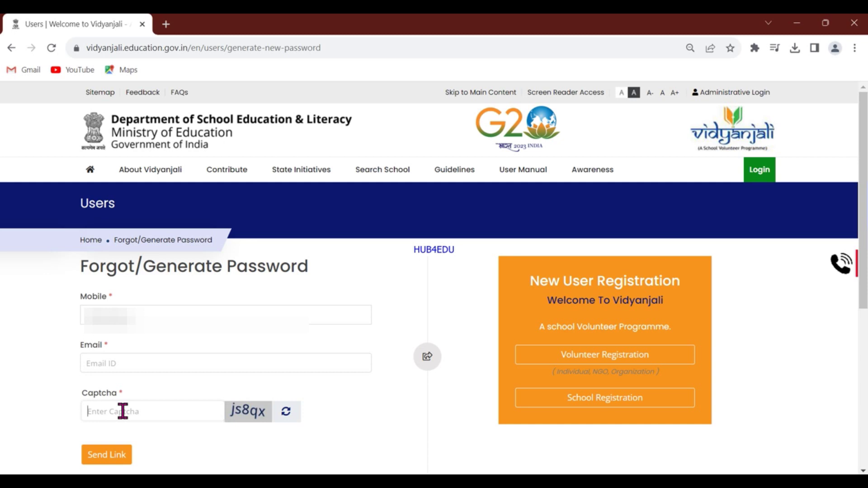
left_click(51, 47)
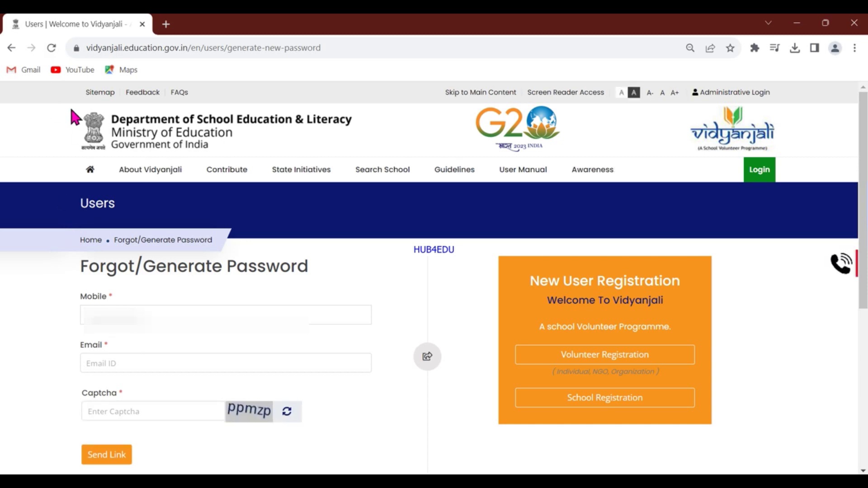
left_click(51, 50)
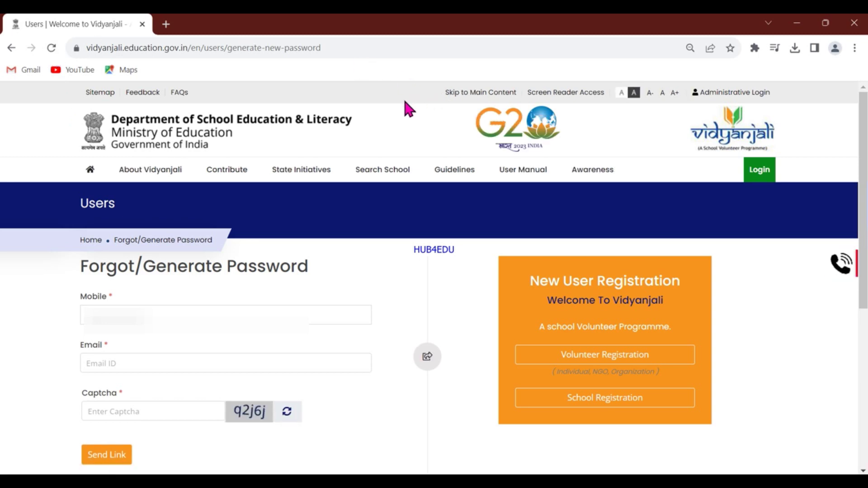
Trim the page address back to /en/users and load it
left_click(355, 46)
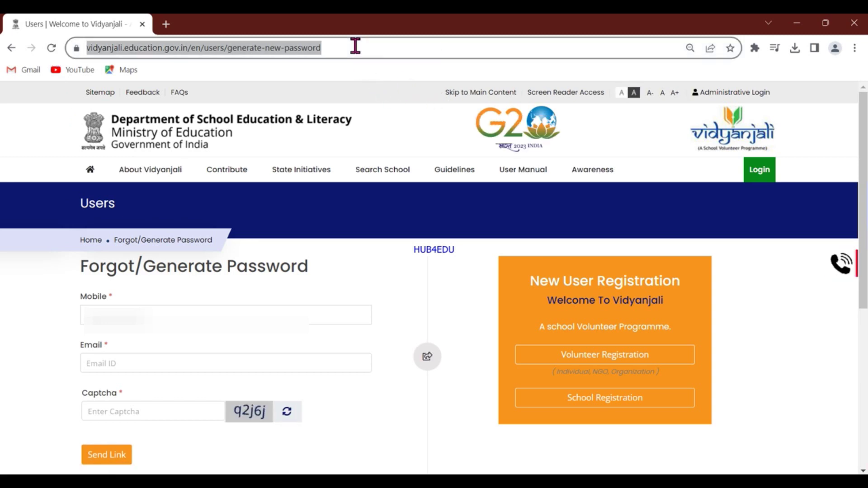
left_click(355, 46)
key("BackSpace")
key("BackSpace")
key("BackSpace")
key("BackSpace")
key("BackSpace")
key("BackSpace")
key("BackSpace")
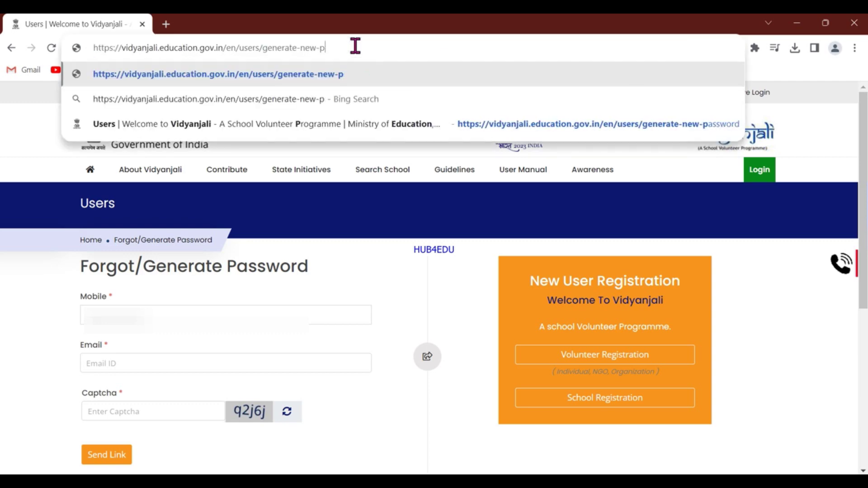
key("BackSpace")
key("BackSpace")
key("BackSpace")
key("BackSpace")
key("BackSpace")
key("BackSpace")
key("BackSpace")
key("BackSpace")
key("BackSpace")
key("BackSpace")
key("BackSpace")
key("BackSpace")
key("BackSpace")
key("BackSpace")
key("BackSpace")
key("Return")
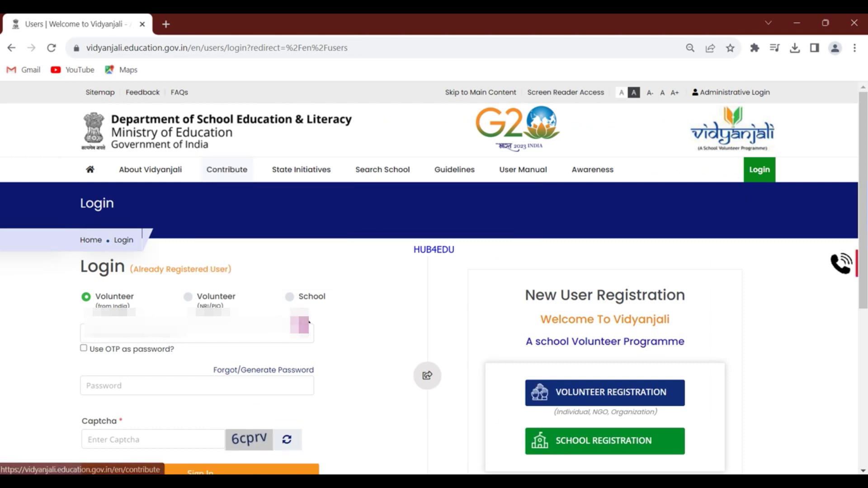
Choose School, enter the school's username, tick 'Use OTP as password?' and fill the captcha
left_click(290, 297)
left_click(99, 332)
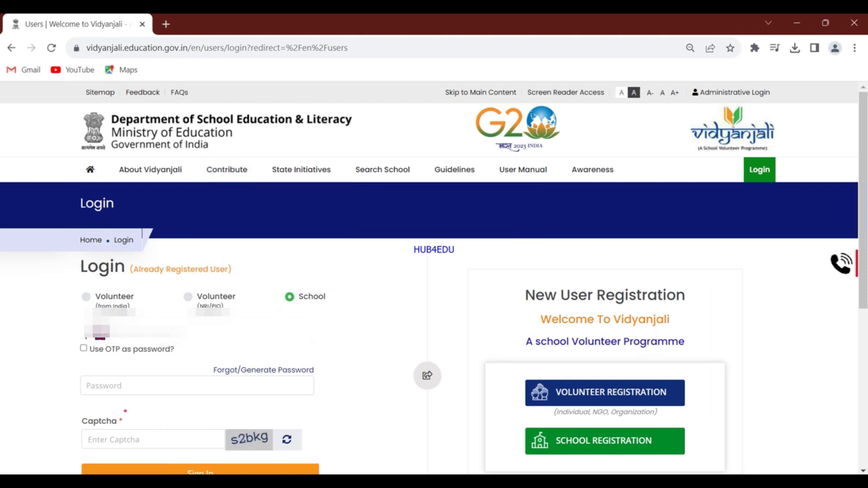
type("2710")
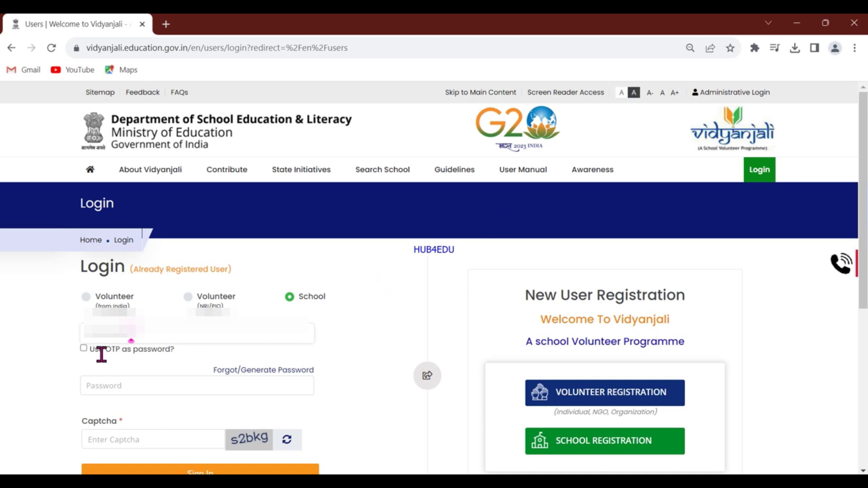
left_click(84, 348)
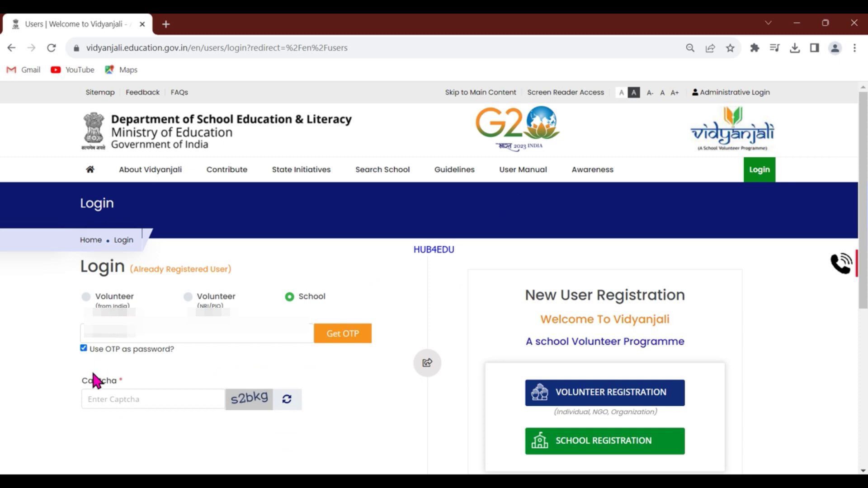
left_click(100, 395)
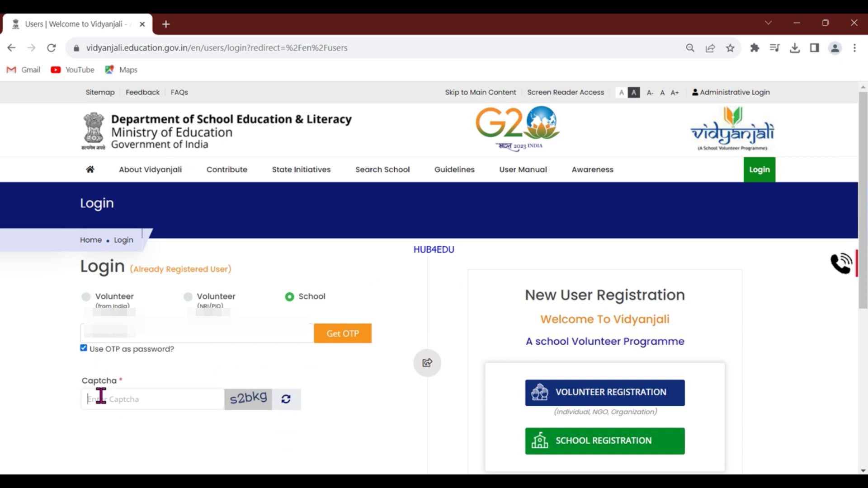
type("s2bkg")
Request an OTP, enter the received code and sign in to the school account
left_click(348, 340)
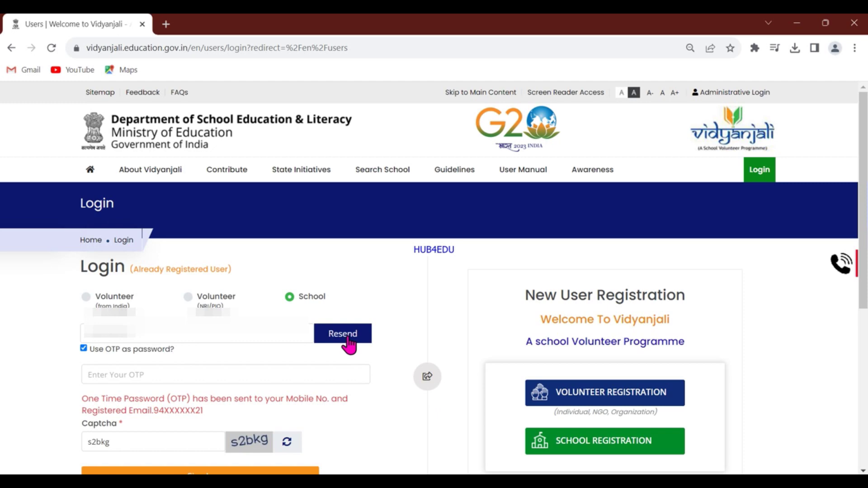
left_click(230, 376)
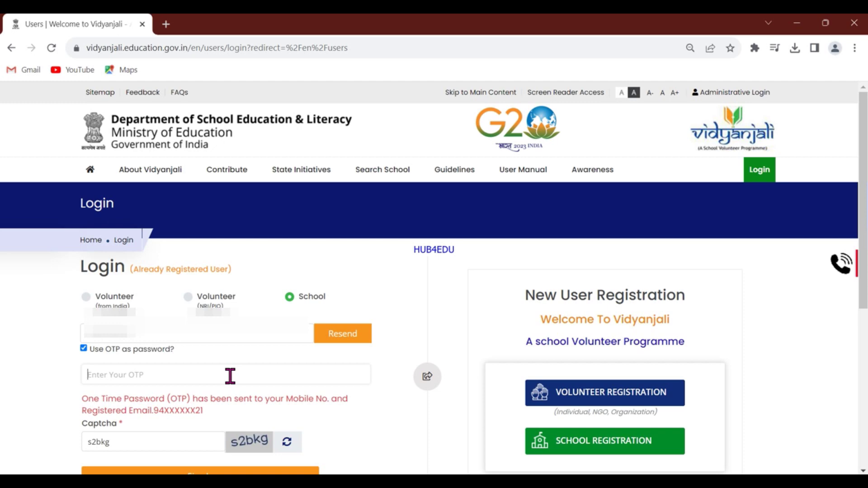
type("••••••")
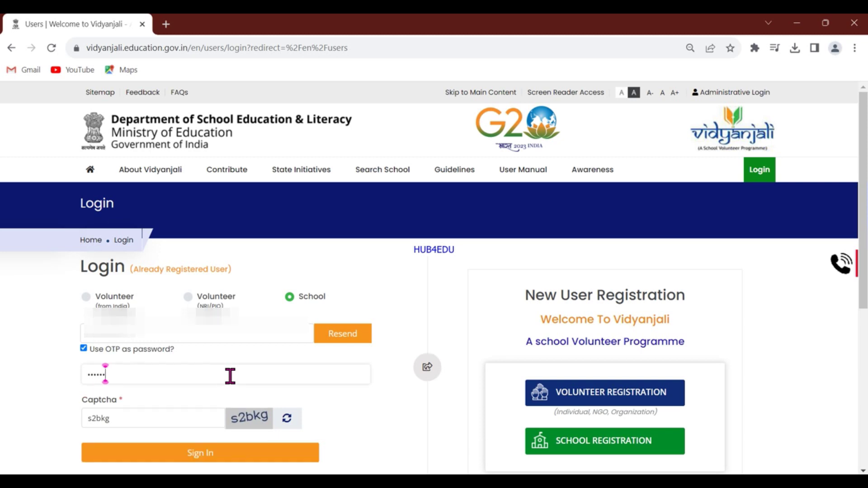
left_click(237, 458)
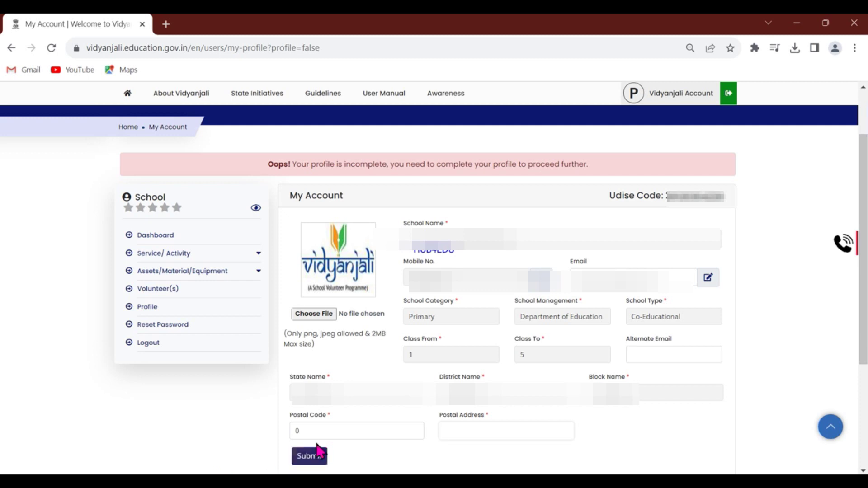
Replace the placeholder postal code, enter the school's postal address, and submit the profile
left_click_drag(310, 430, 274, 429)
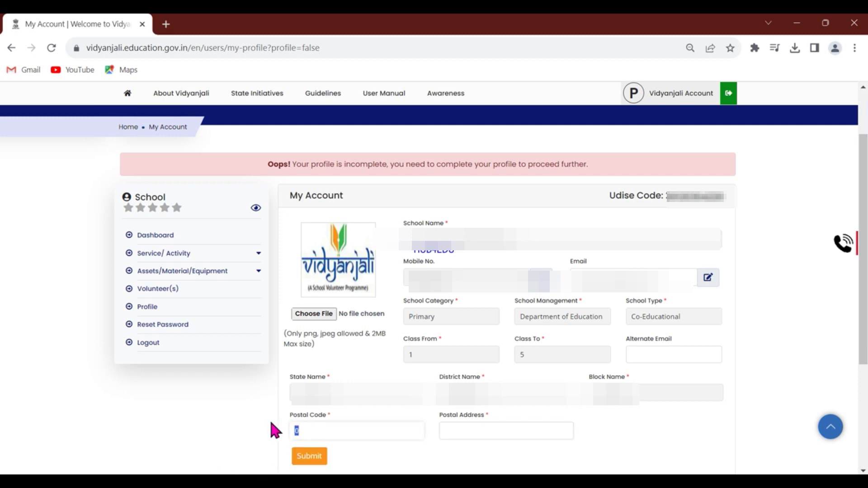
type("523")
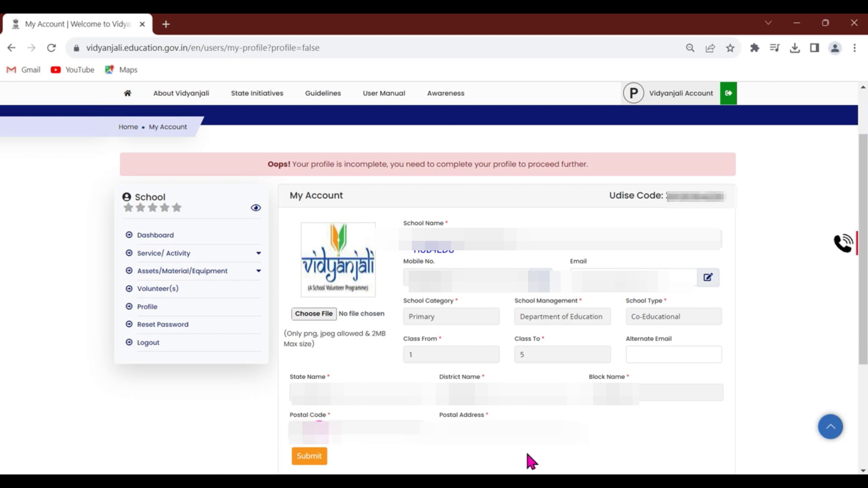
left_click(506, 433)
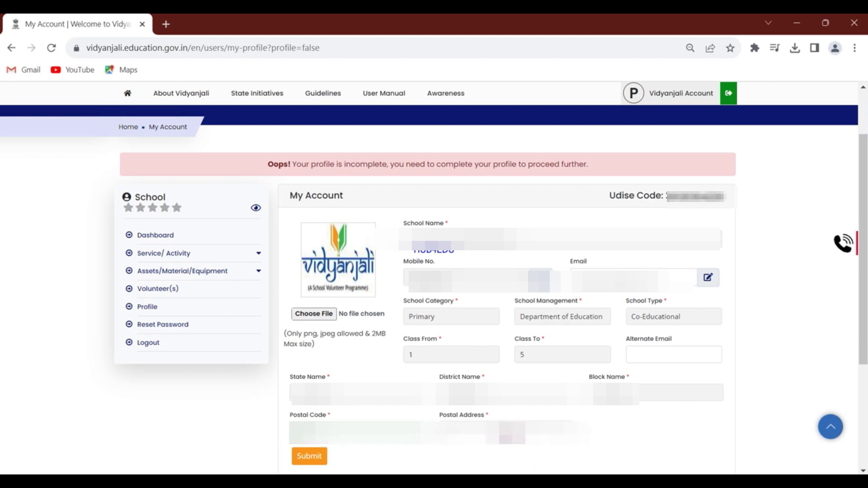
type("MPP")
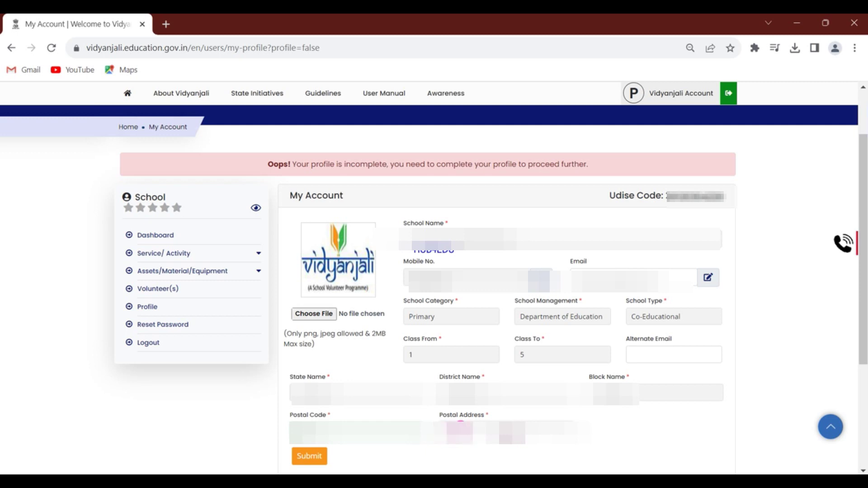
type(" S")
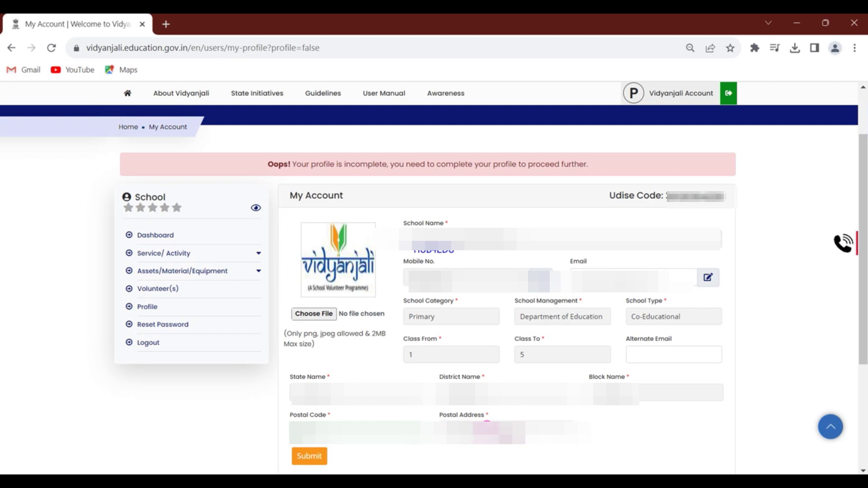
type("chool")
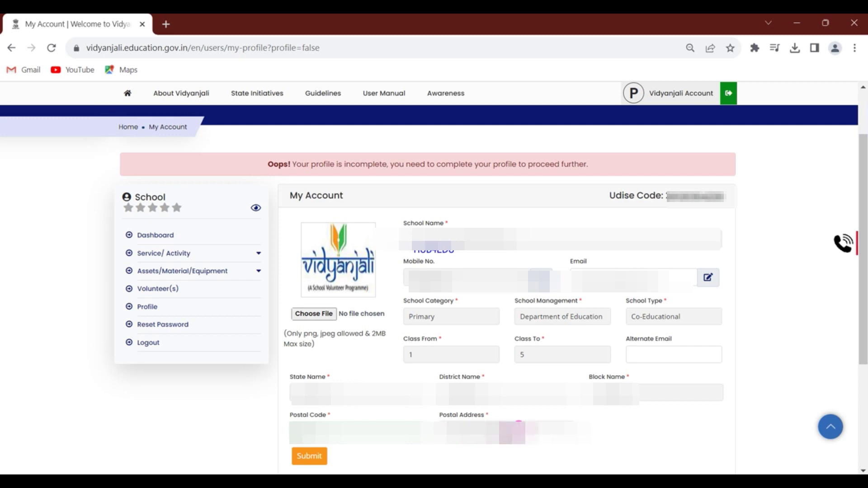
type(" Ra")
key("BackSpace")
key("BackSpace")
key("BackSpace")
key("BackSpace")
type("Ra")
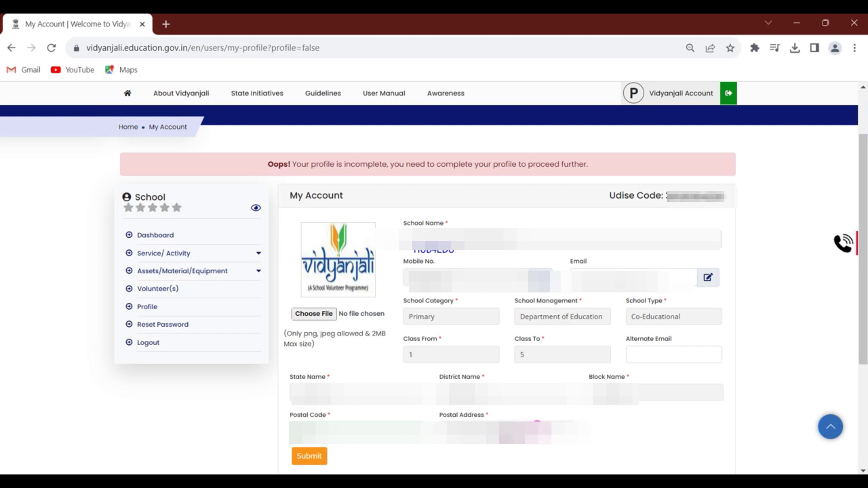
type("jasthan")
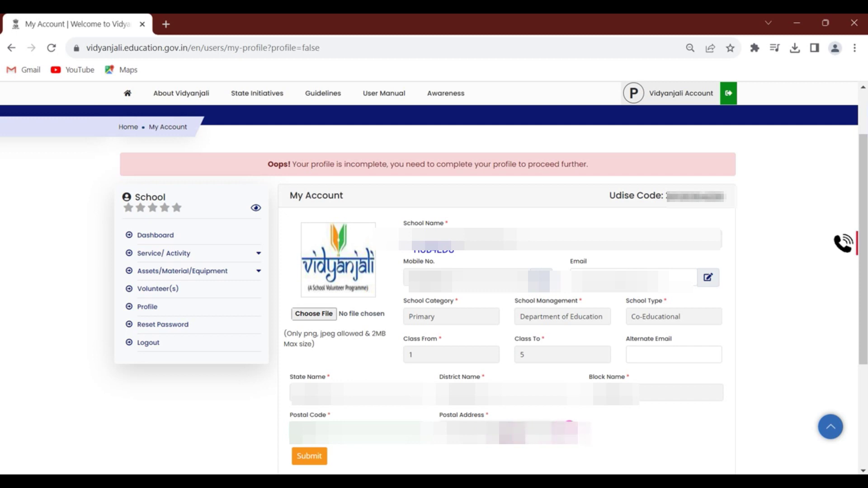
left_click(315, 458)
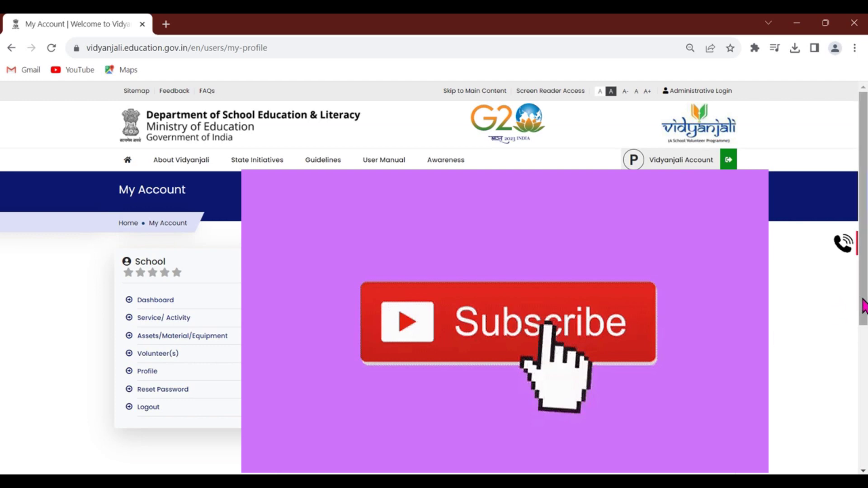
Expand Service/ Activity in the sidebar and open New Service/ Activity Request
left_click_drag(862, 305, 863, 322)
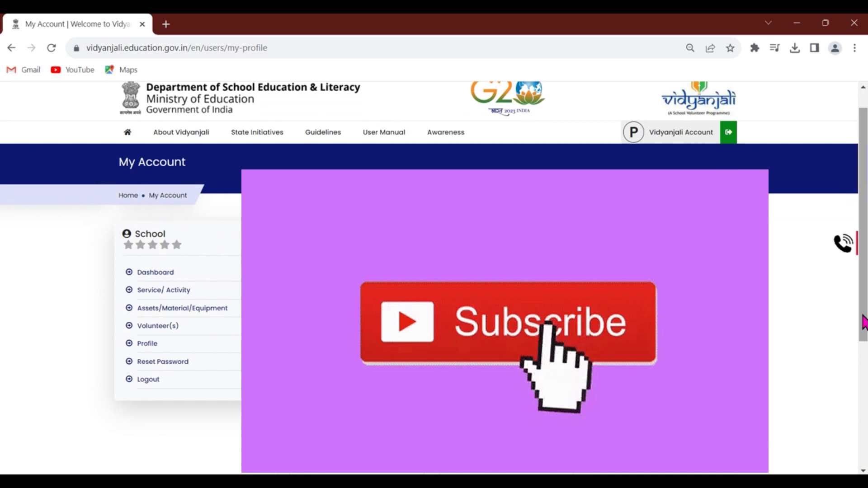
left_click(180, 291)
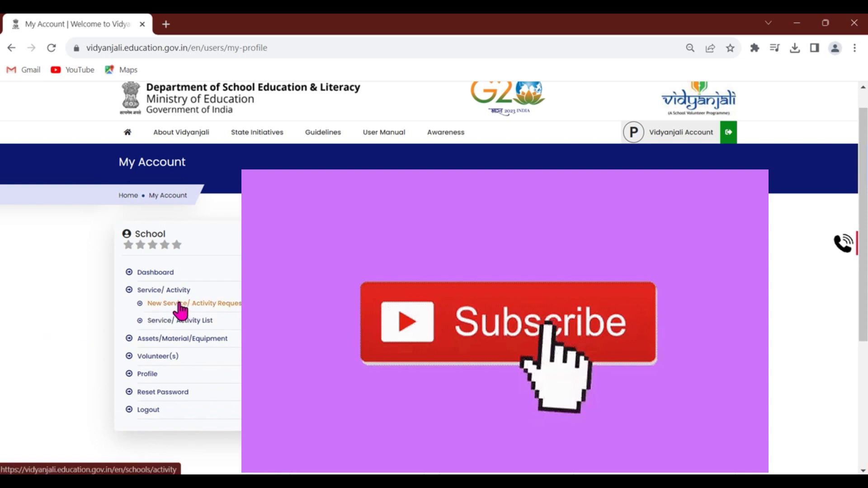
left_click(179, 304)
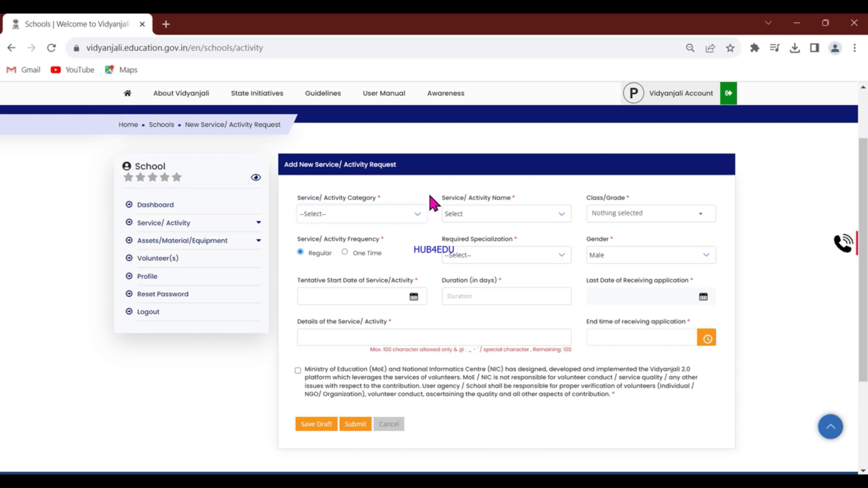
Choose Generic Level Activities as the category and Teaching Yoga / Sports as the activity
left_click(420, 221)
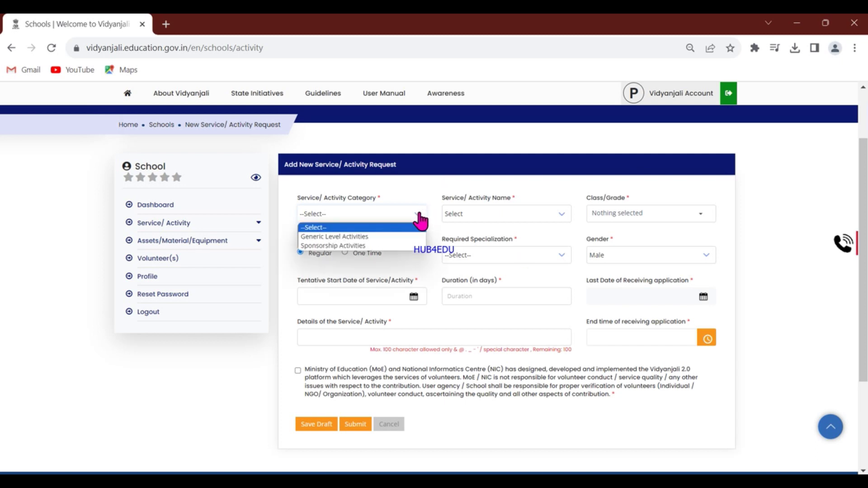
left_click(373, 239)
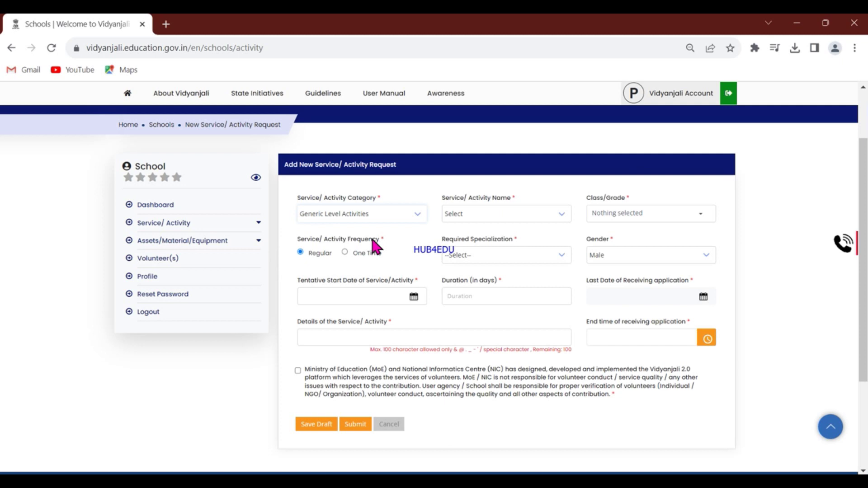
left_click(517, 220)
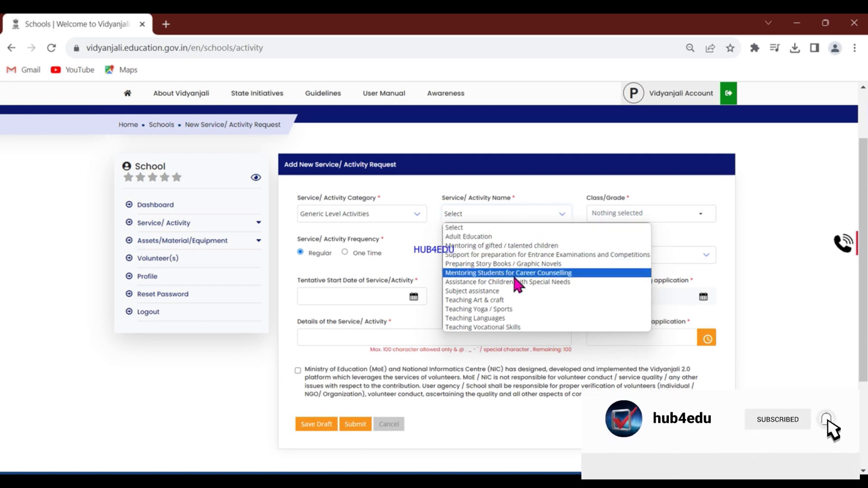
left_click(509, 309)
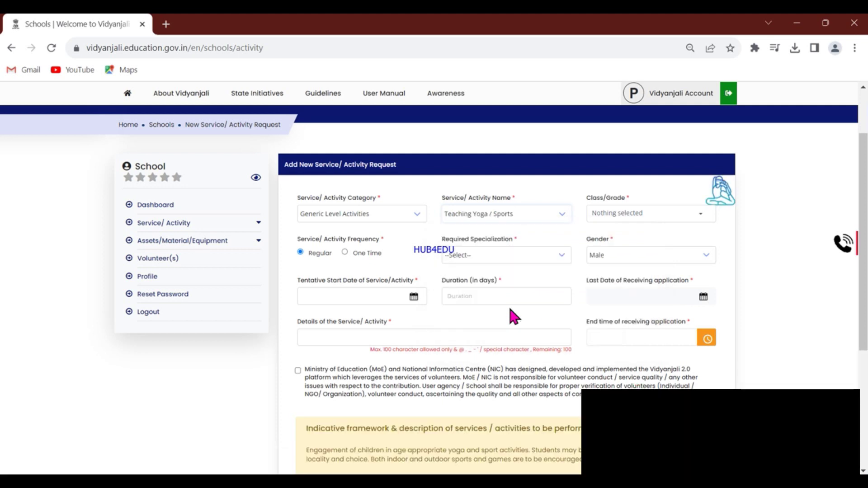
Set the Class/Grade to Primary (1-5)
left_click(702, 219)
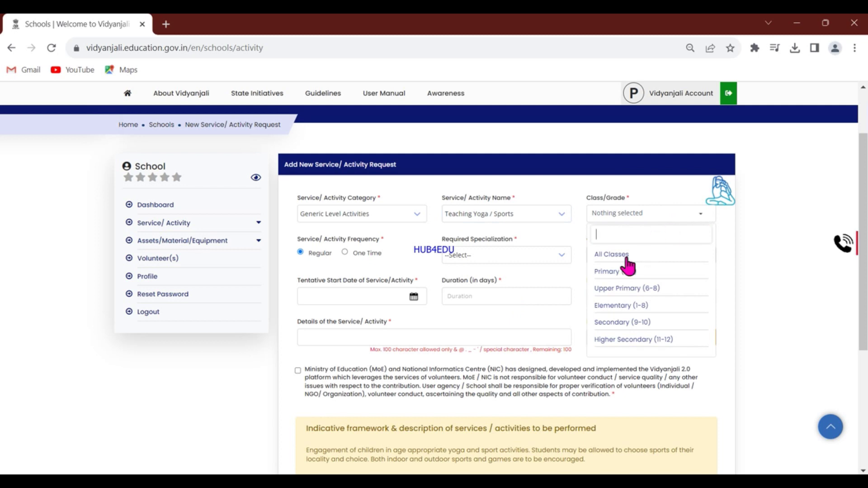
left_click(620, 274)
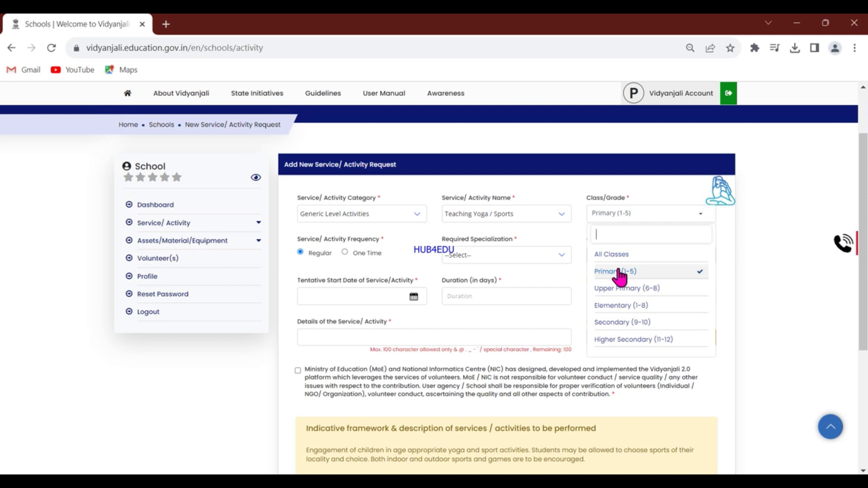
left_click(772, 244)
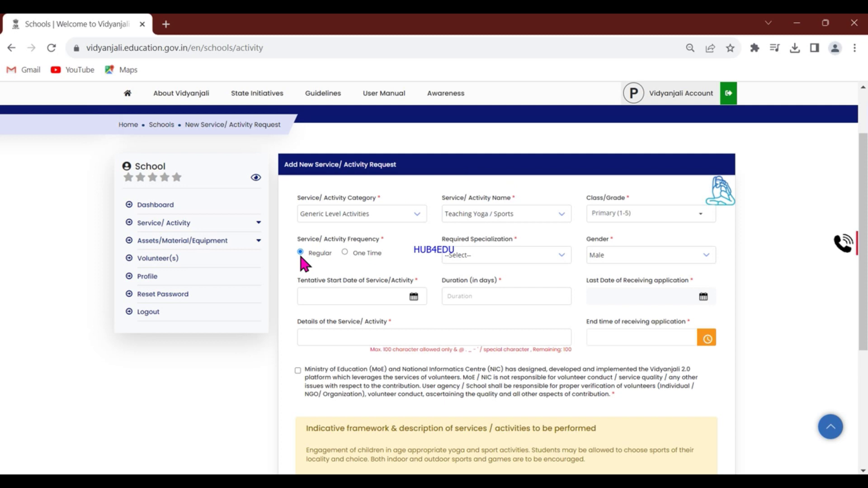
Set Required Specialization to Graduate and keep Gender as Male
left_click(520, 259)
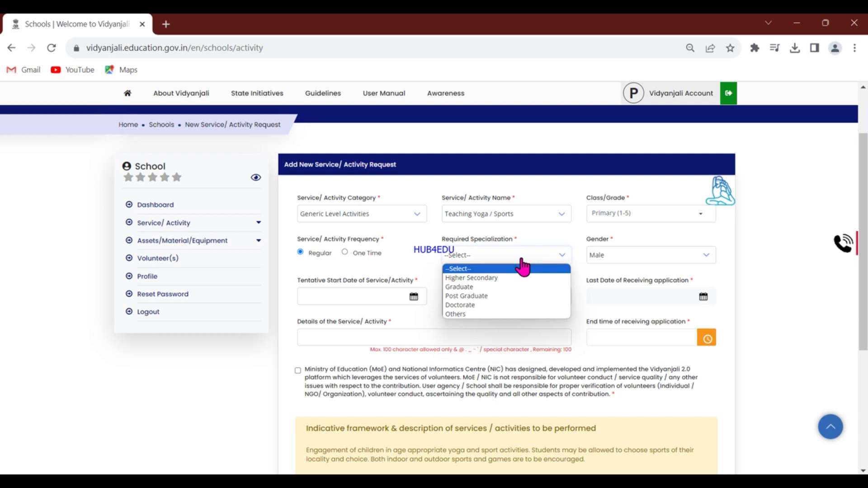
left_click(481, 287)
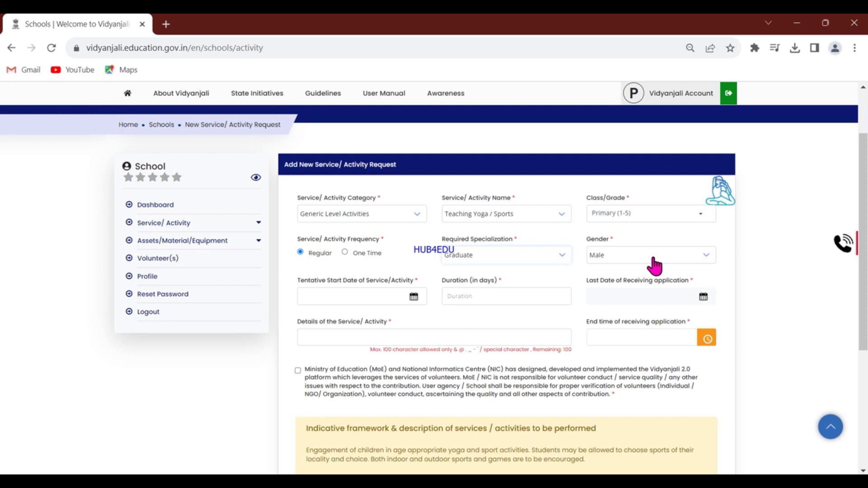
left_click(654, 262)
left_click(653, 259)
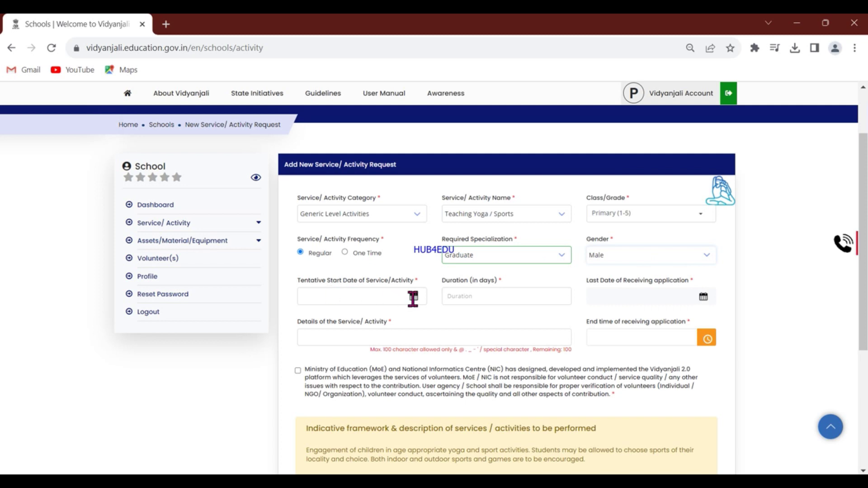
Set the start date to 05/12/2023 and the duration to 15 days
left_click(390, 299)
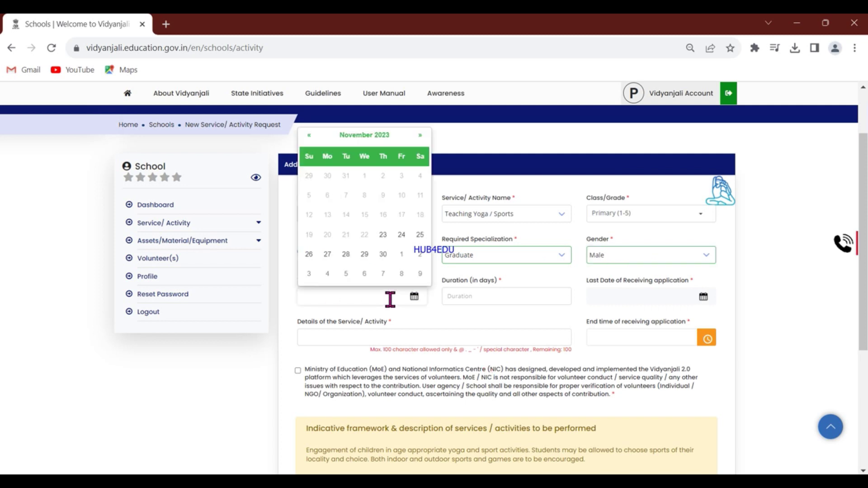
left_click(419, 136)
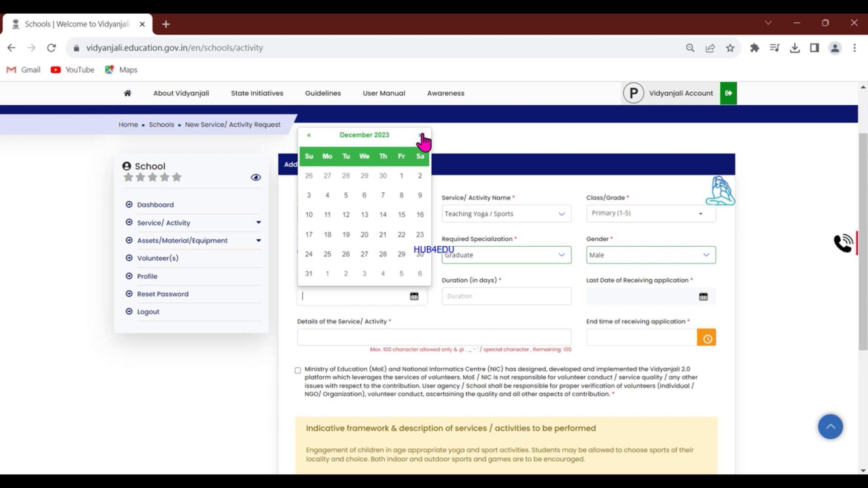
left_click(346, 195)
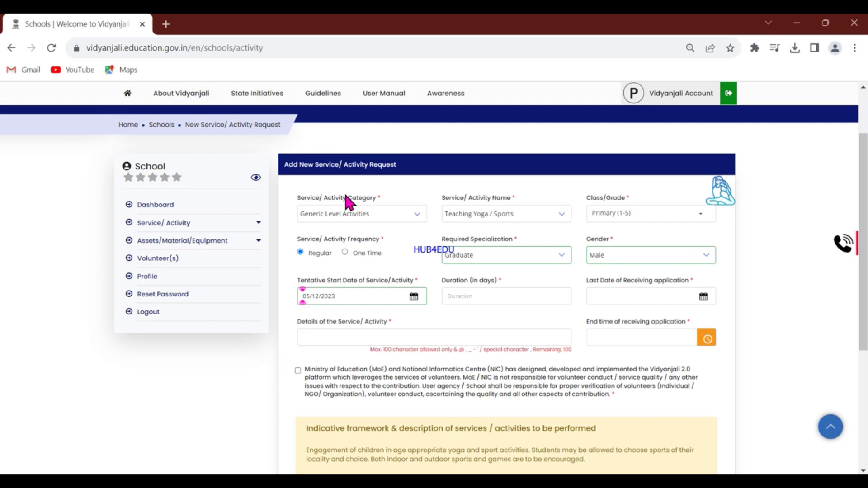
left_click(466, 298)
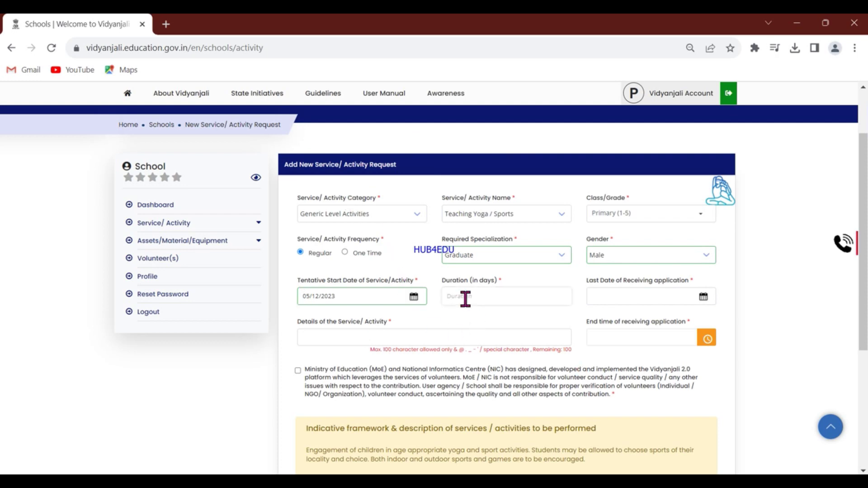
type("15")
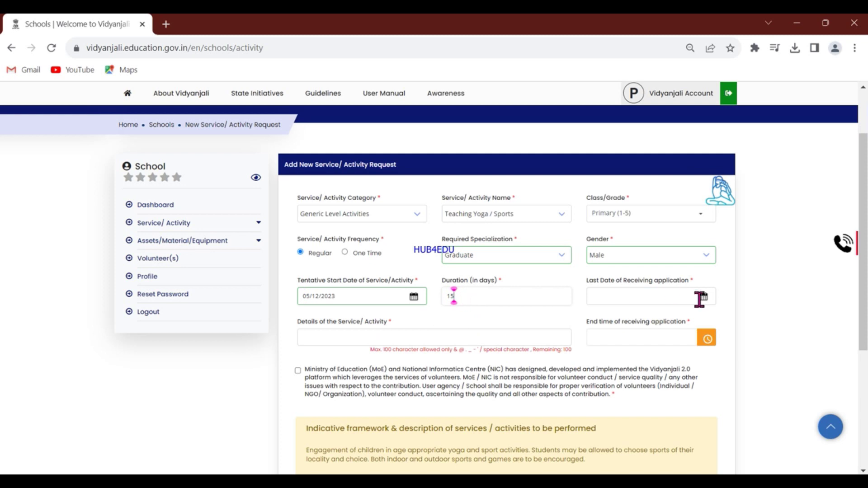
Set the last date of receiving applications to 30/11/2023
left_click(663, 294)
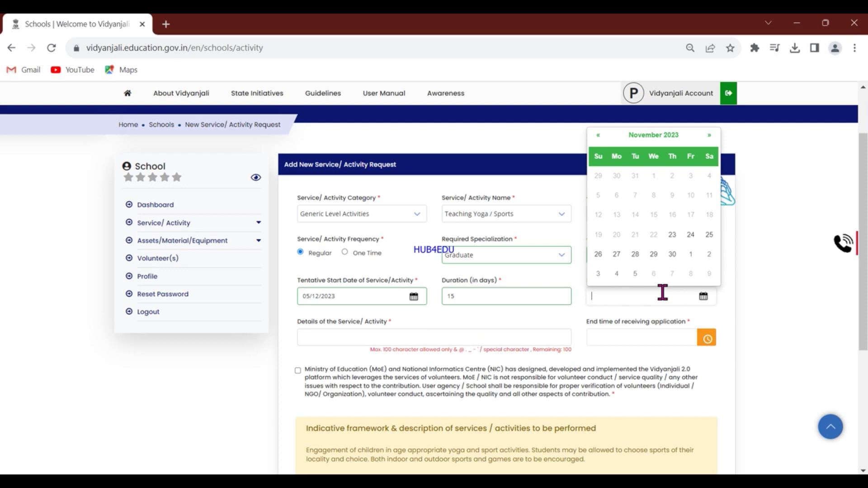
left_click(671, 254)
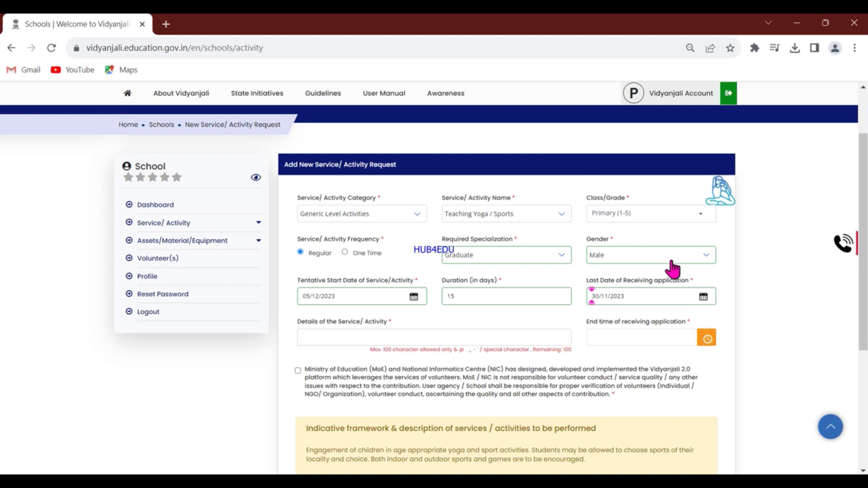
left_click(685, 296)
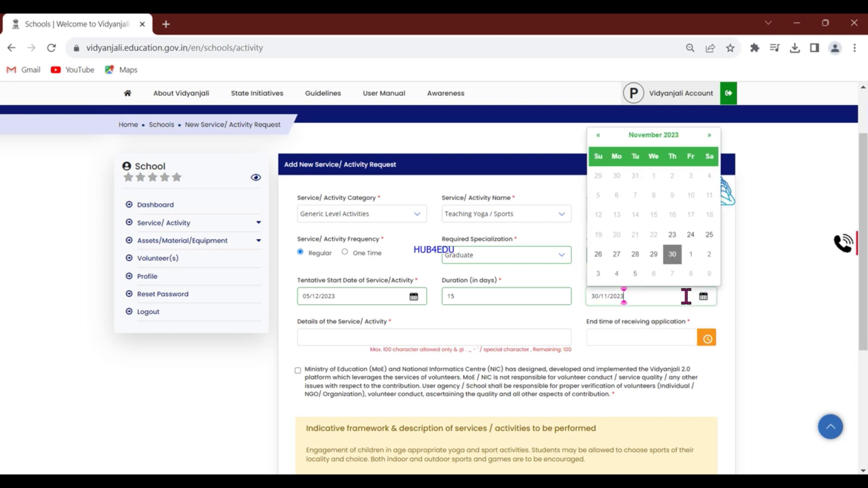
left_click(710, 138)
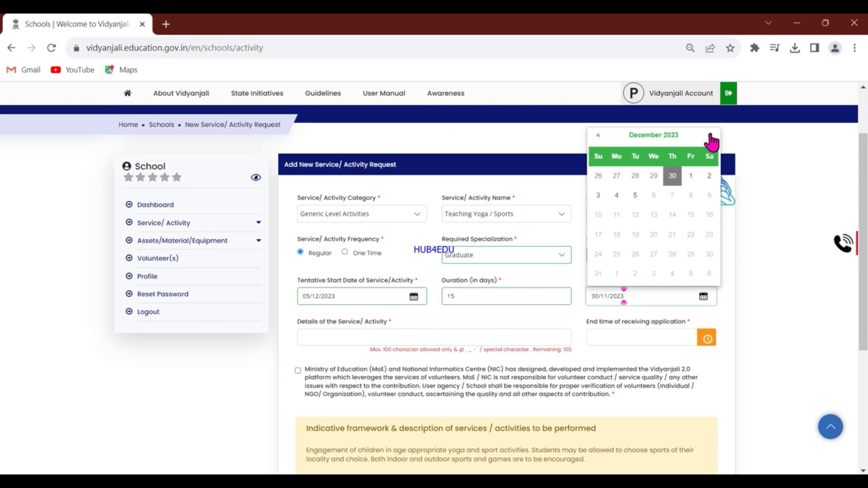
left_click(672, 181)
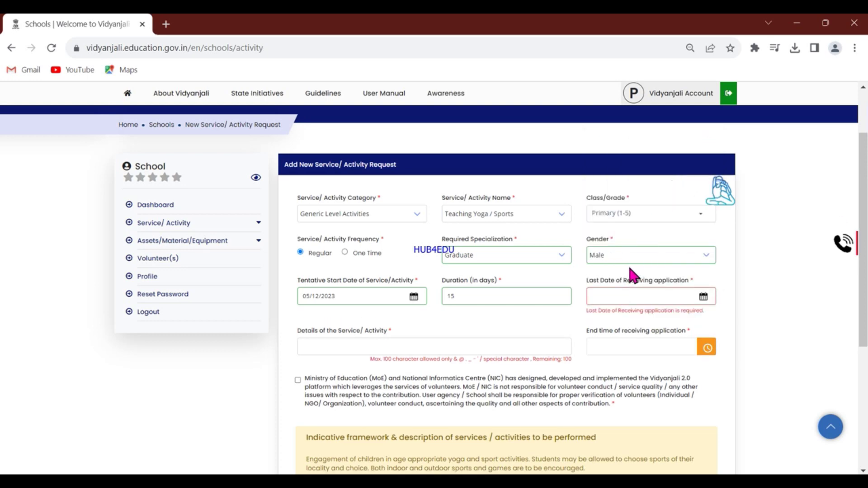
left_click(606, 295)
left_click(671, 254)
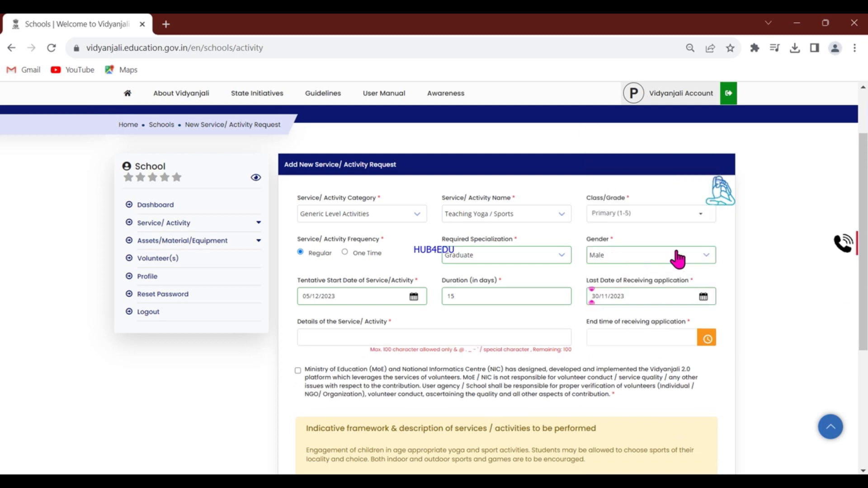
left_click(400, 332)
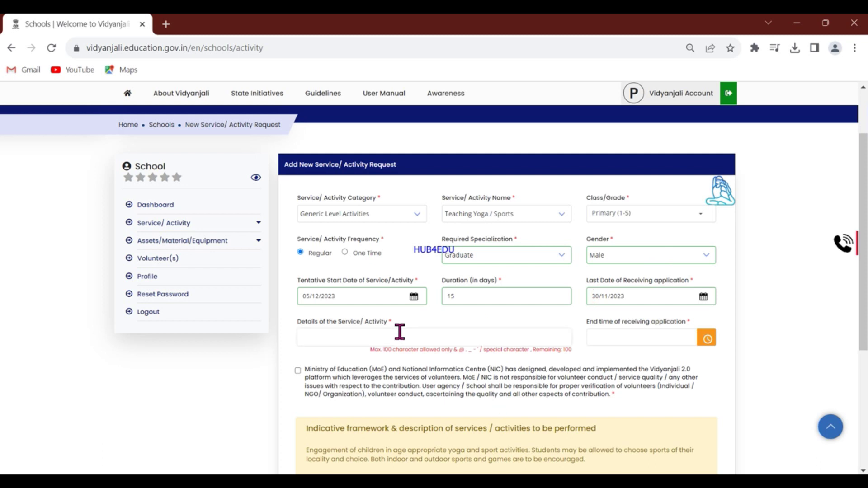
Enter 'WELL EDUCATED FOR TEACHING YOGA' as the service/activity details
type("WEL")
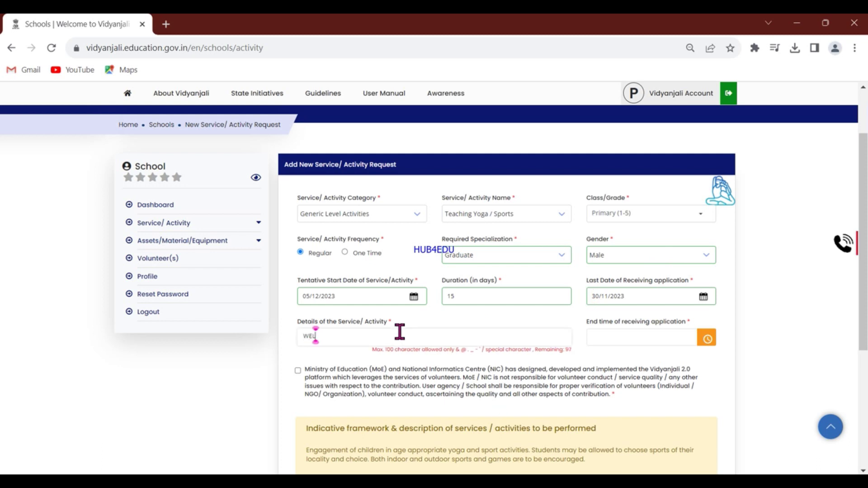
type("L EDUCATED FOR TEA")
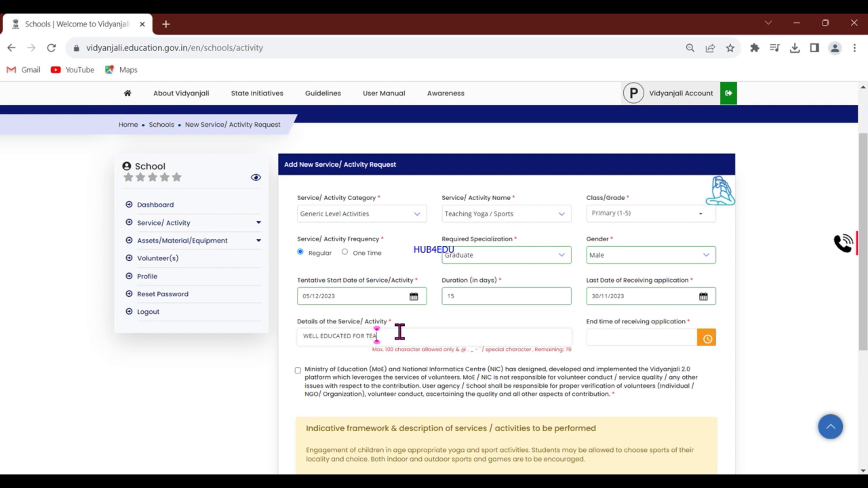
type("CHING YOGA")
left_click(628, 342)
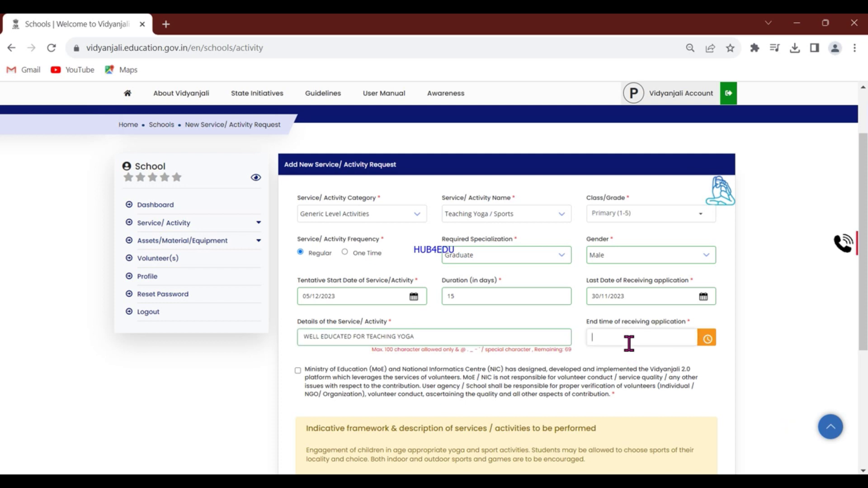
Set the application end time to 14:01 and accept the MoE/NIC declaration
left_click(708, 340)
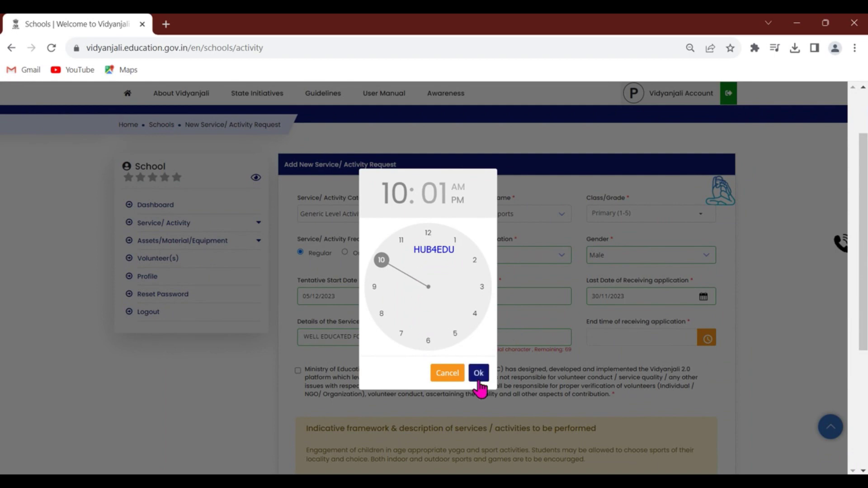
left_click(475, 313)
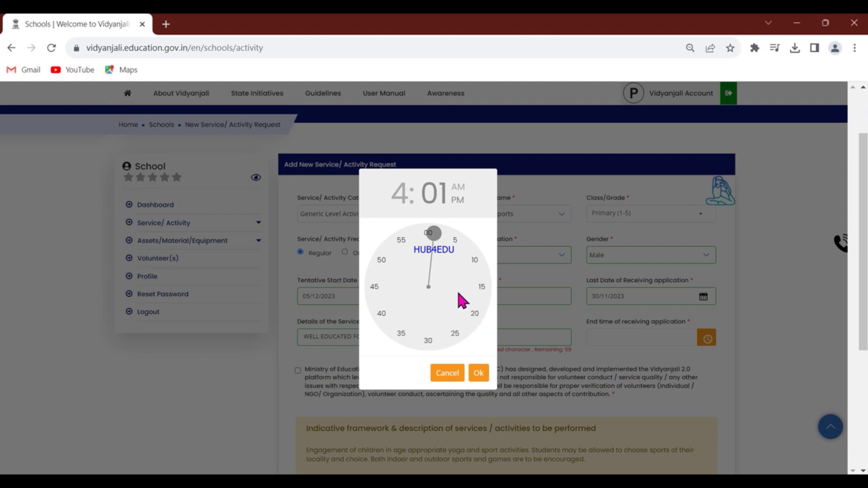
left_click(400, 199)
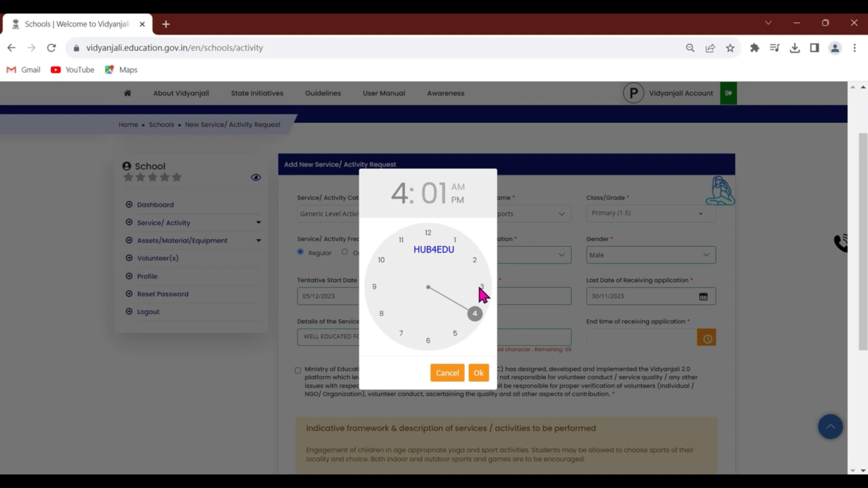
left_click(475, 262)
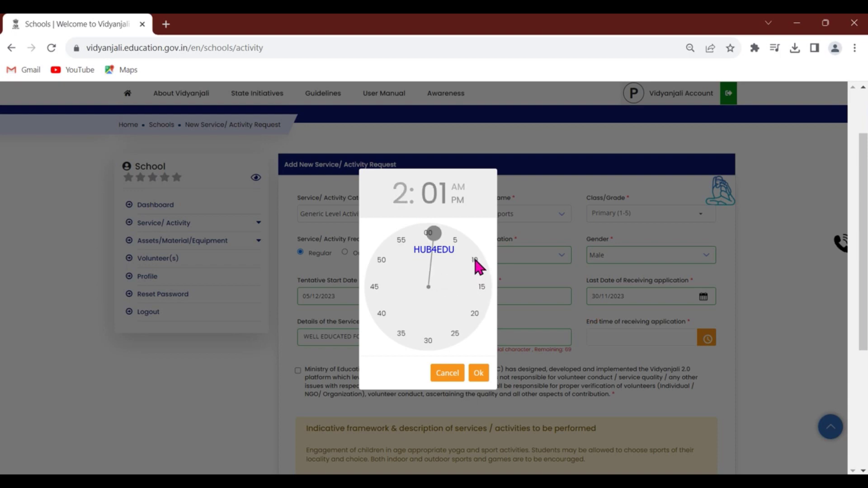
left_click(479, 375)
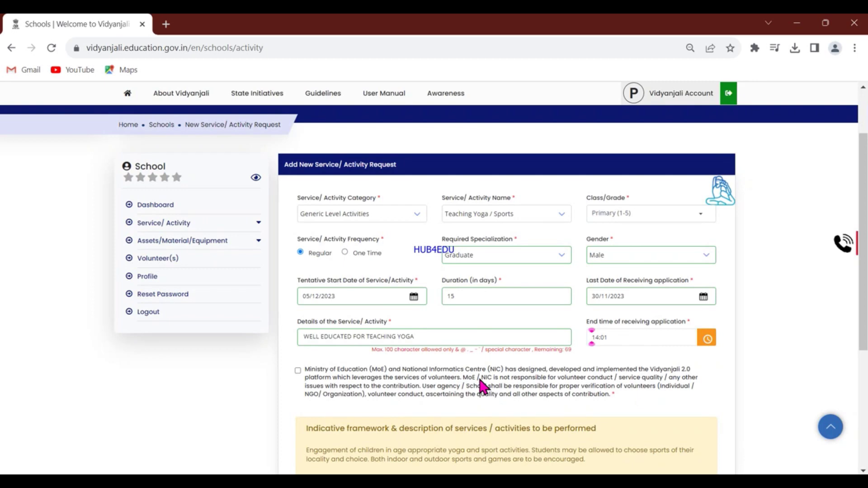
left_click(297, 370)
left_click_drag(861, 349, 863, 366)
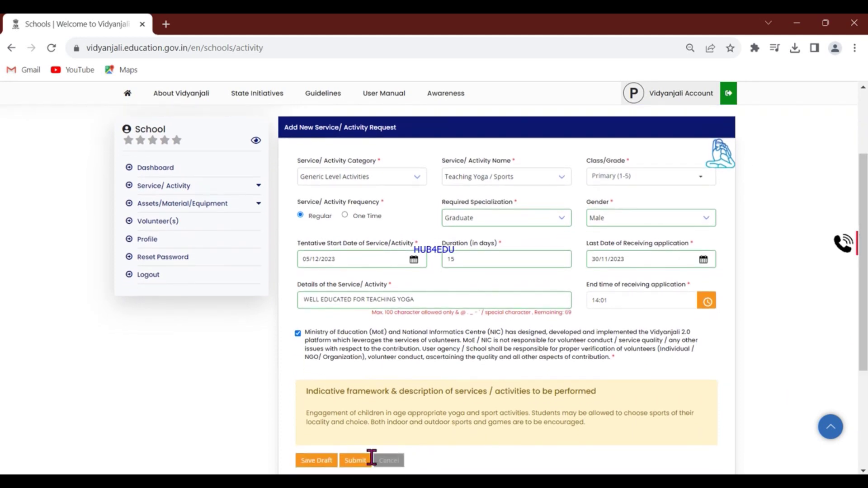